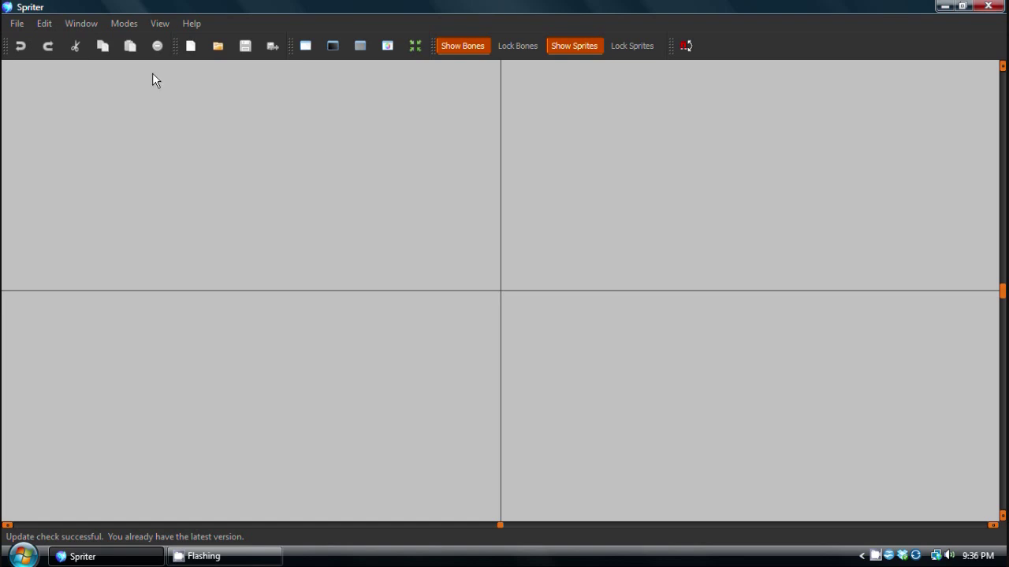
- Set Spriter to check automatically for stable updates only on load, and save the settings
click(44, 23)
click(98, 260)
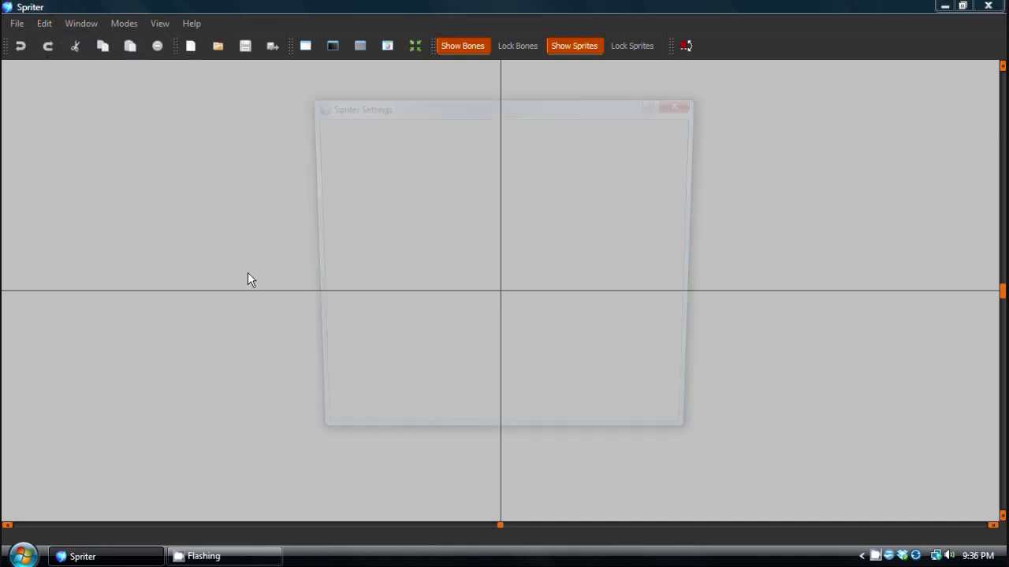
drag(437, 116, 407, 108)
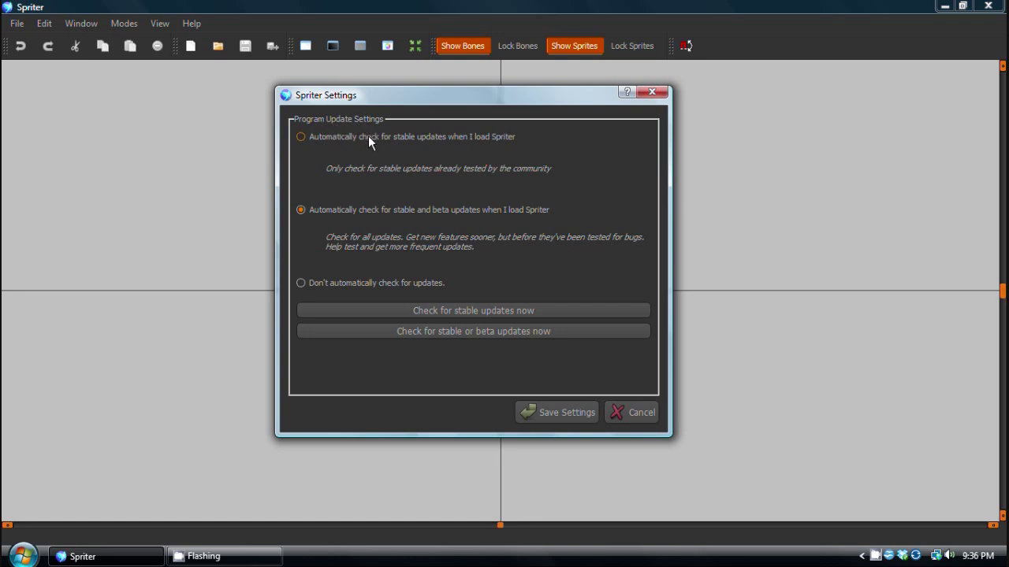
click(301, 137)
drag(425, 90, 396, 81)
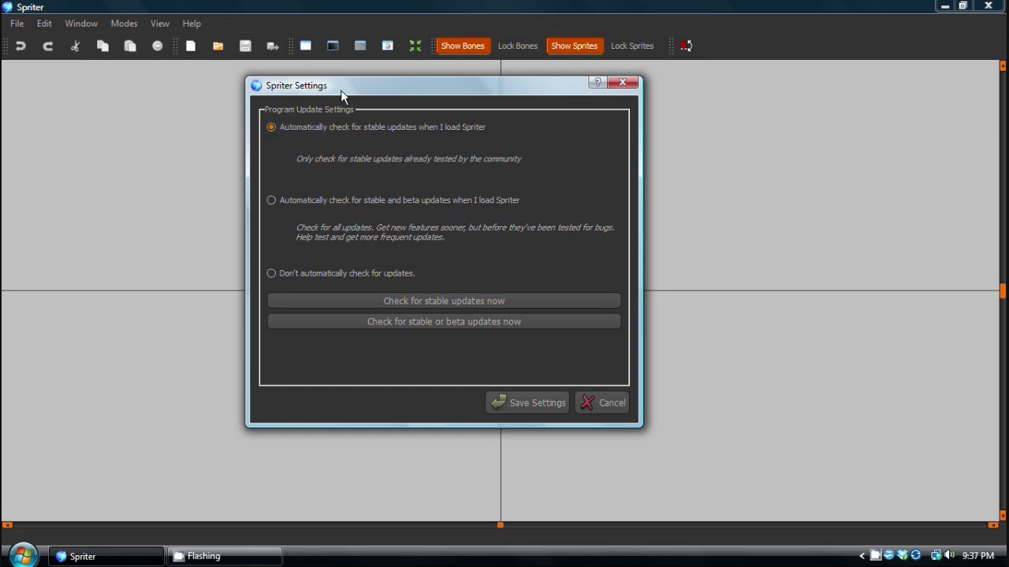
drag(340, 90, 356, 83)
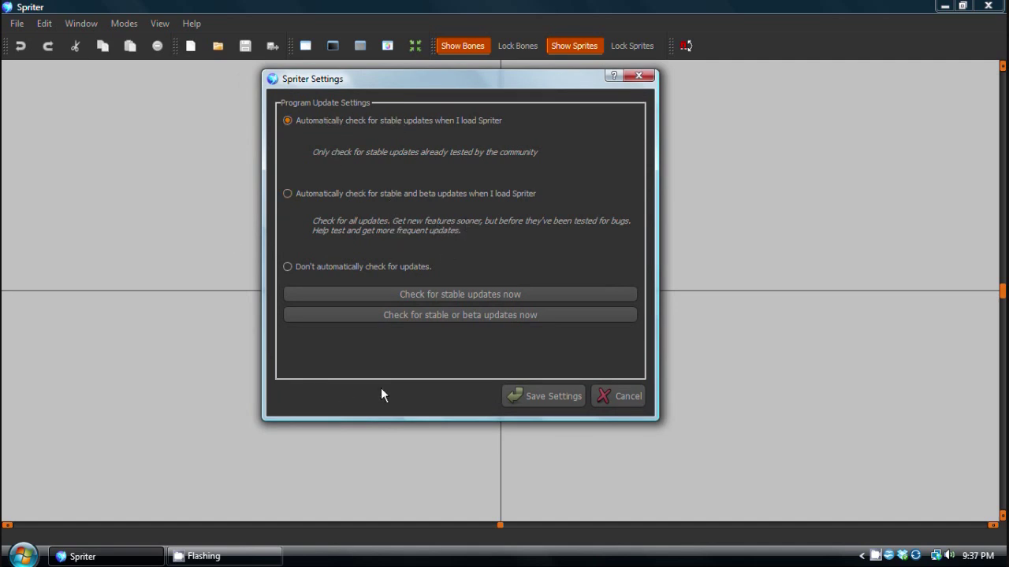
click(550, 404)
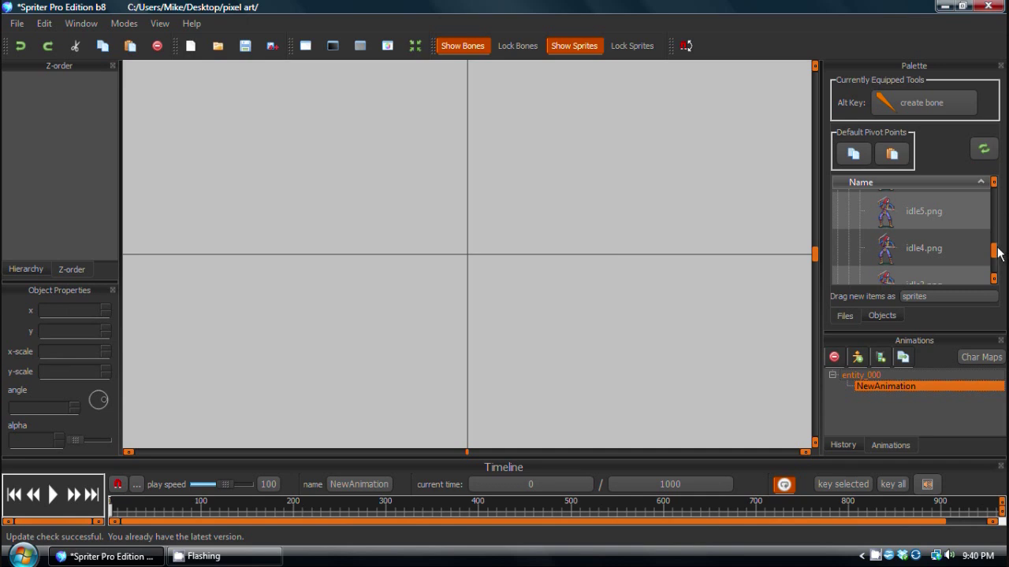
- Set idle7's pivot point near the character's feet (x 0.531532, y 0.941667)
scroll(995, 251, up, 1)
scroll(995, 250, up, 2)
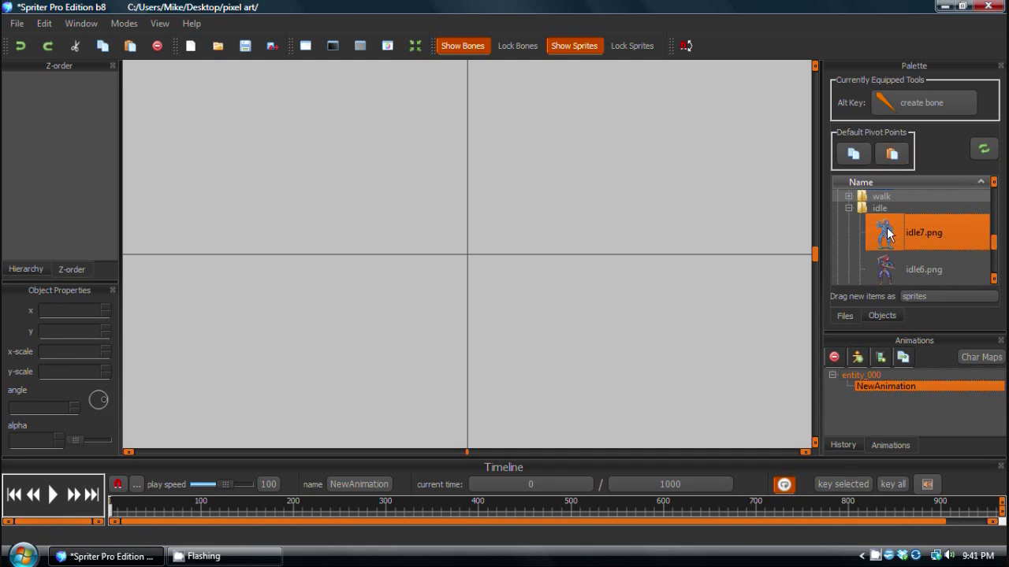
scroll(886, 230, down, 1)
scroll(890, 243, up, 1)
scroll(914, 251, down, 1)
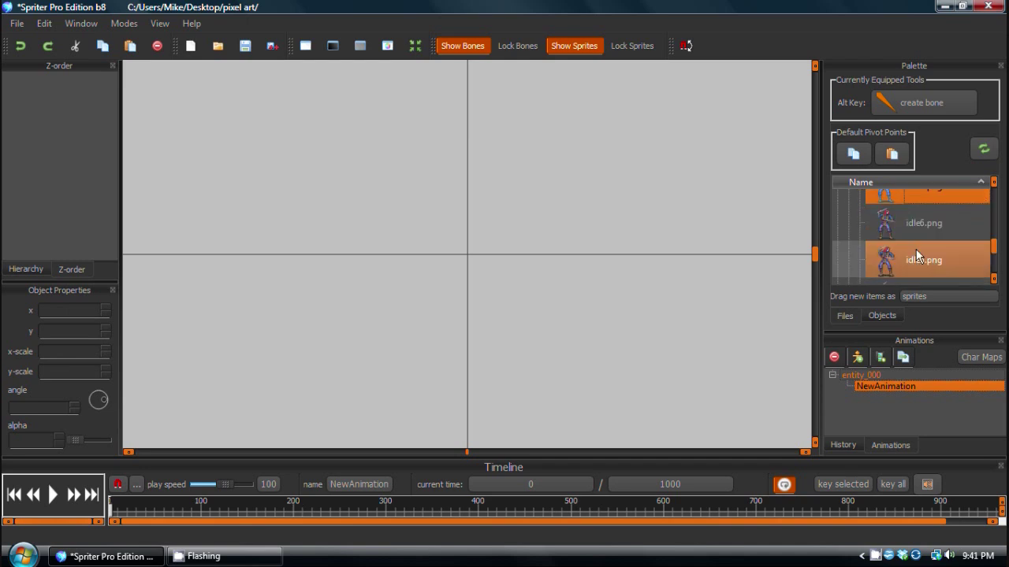
scroll(909, 258, up, 1)
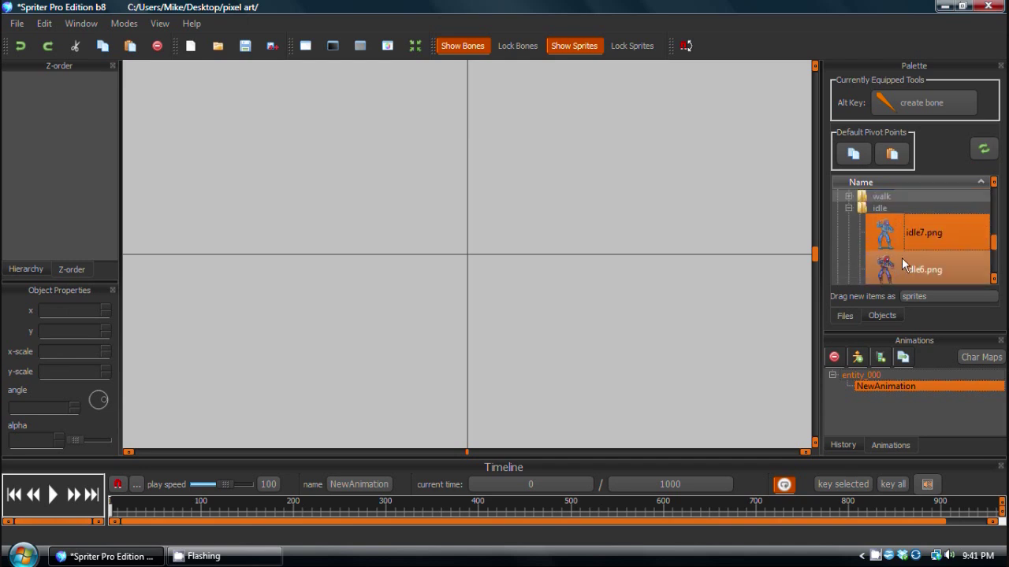
scroll(901, 258, down, 3)
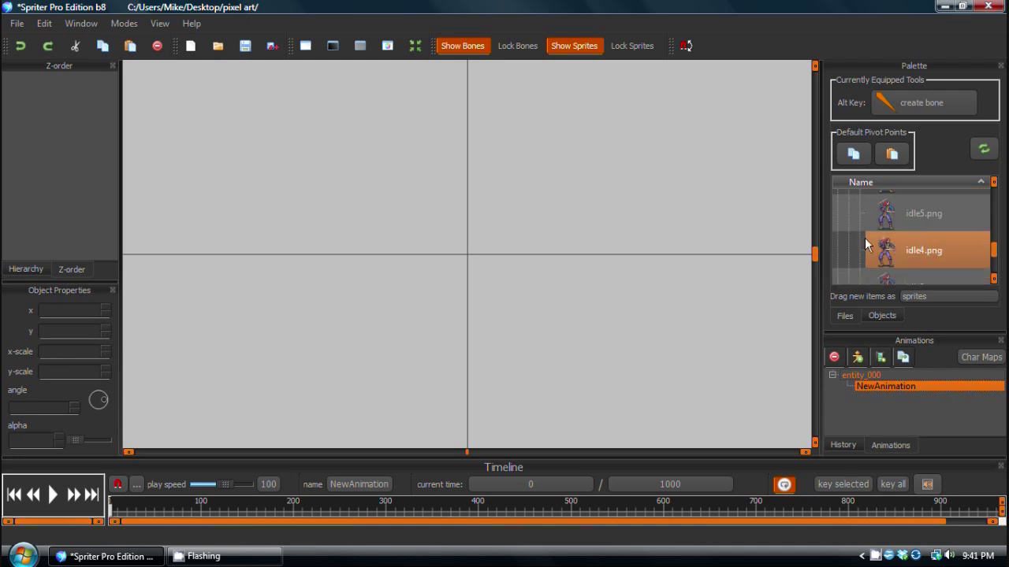
scroll(902, 252, up, 2)
scroll(897, 242, up, 2)
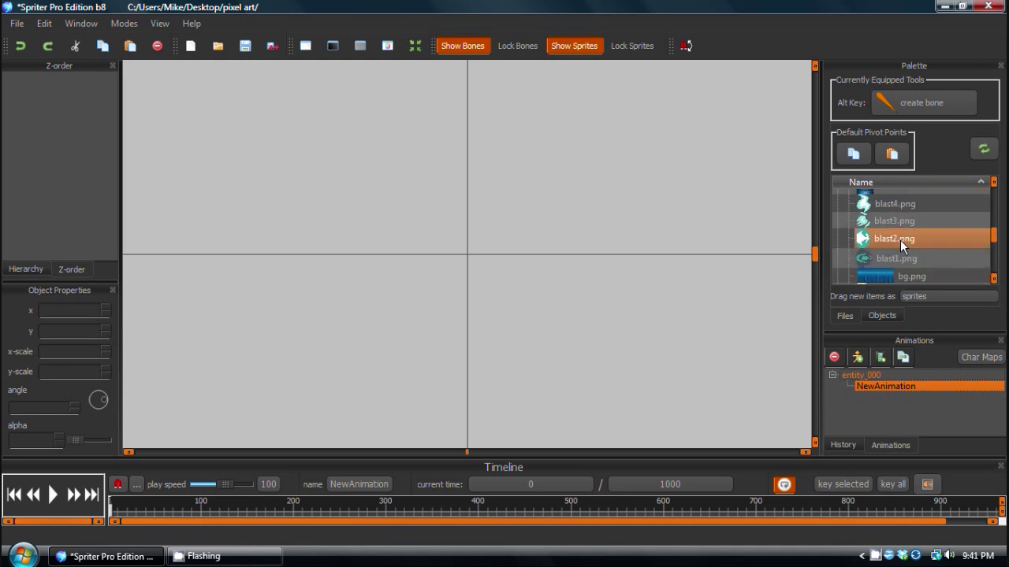
double_click(888, 240)
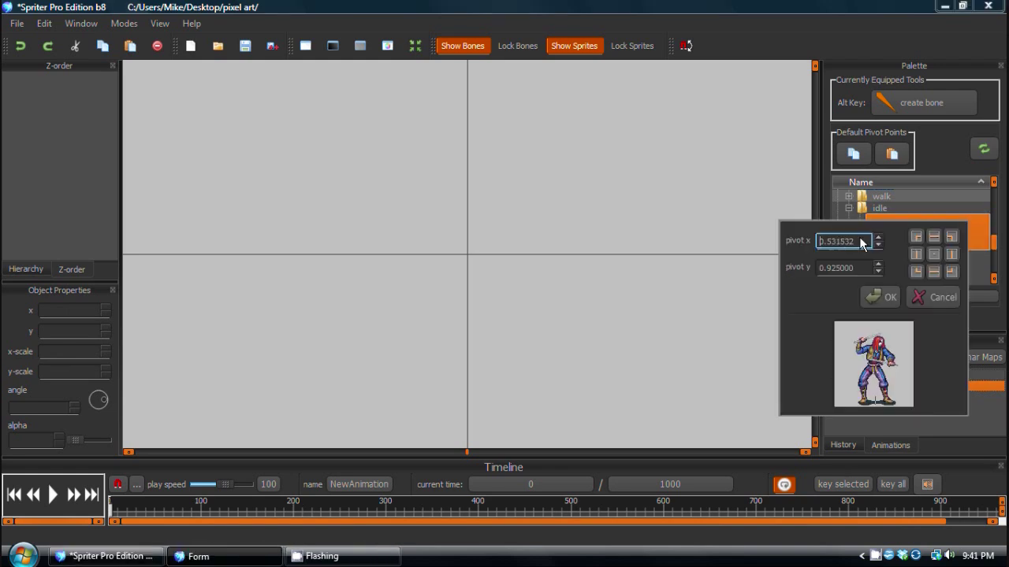
drag(859, 361, 878, 409)
click(873, 300)
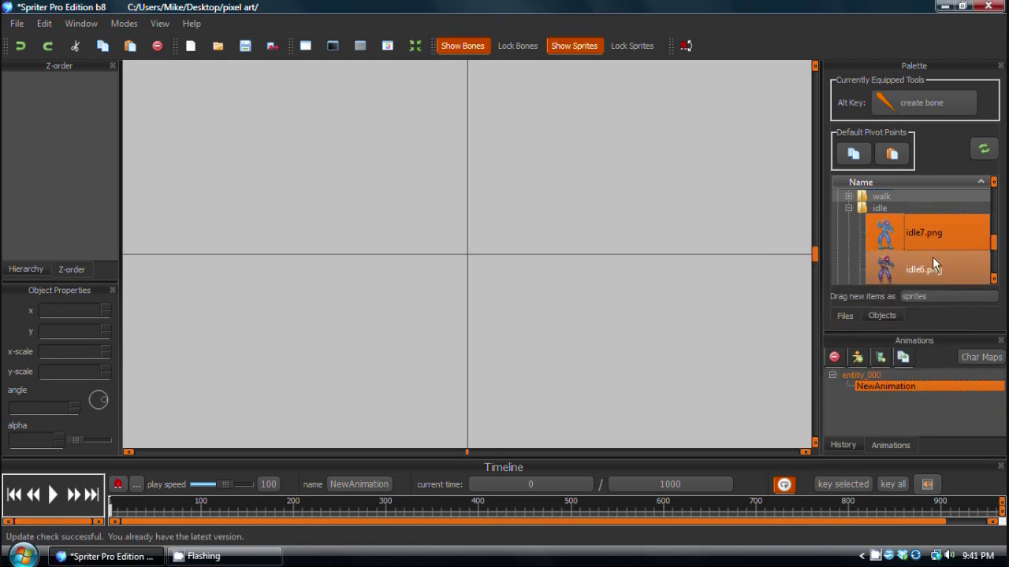
- Paste the default pivot onto the selected idle frames and verify idle3's pivot
scroll(932, 257, down, 2)
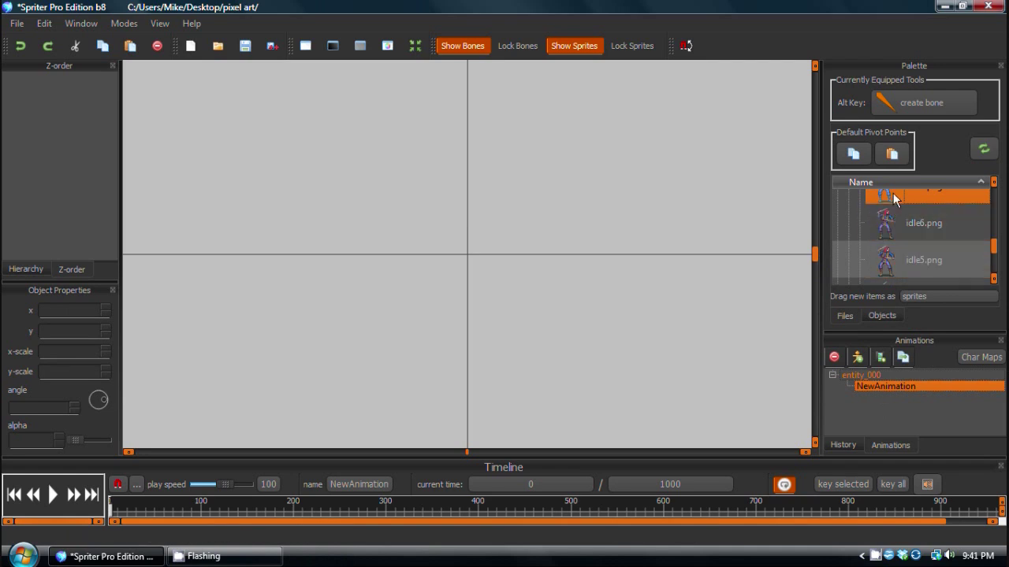
scroll(894, 220, up, 2)
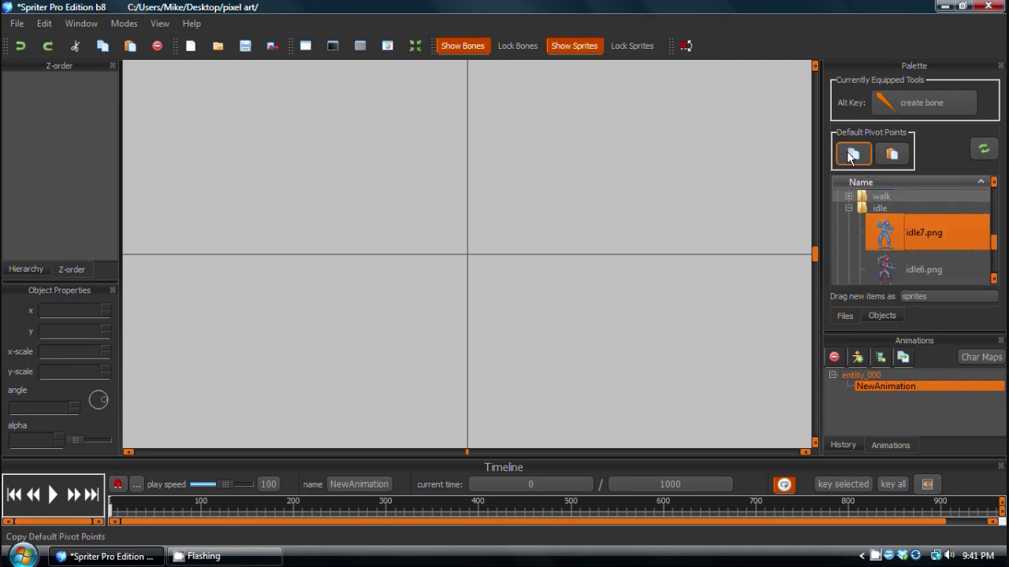
scroll(894, 239, down, 2)
scroll(899, 246, down, 3)
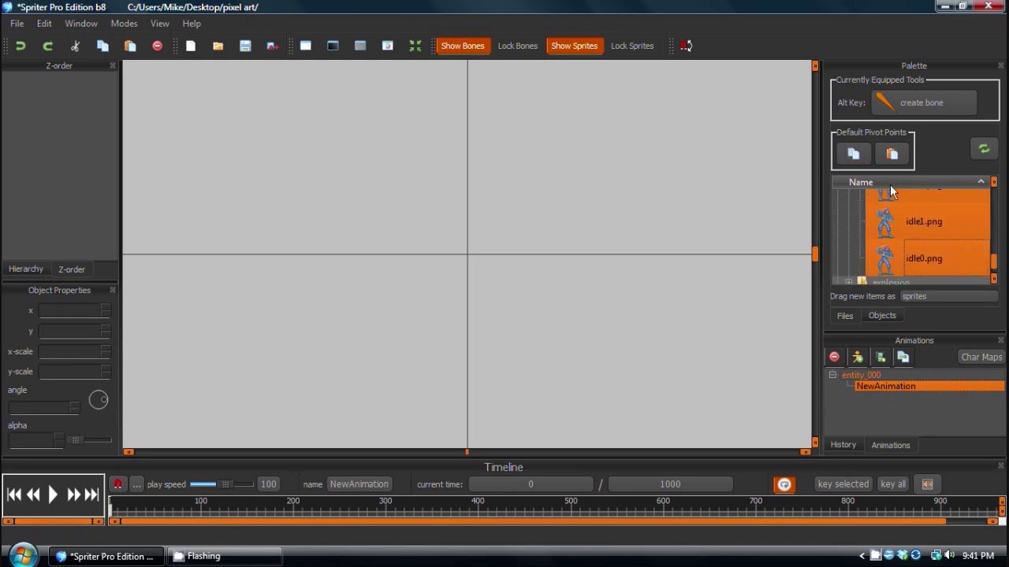
click(893, 154)
scroll(894, 232, up, 3)
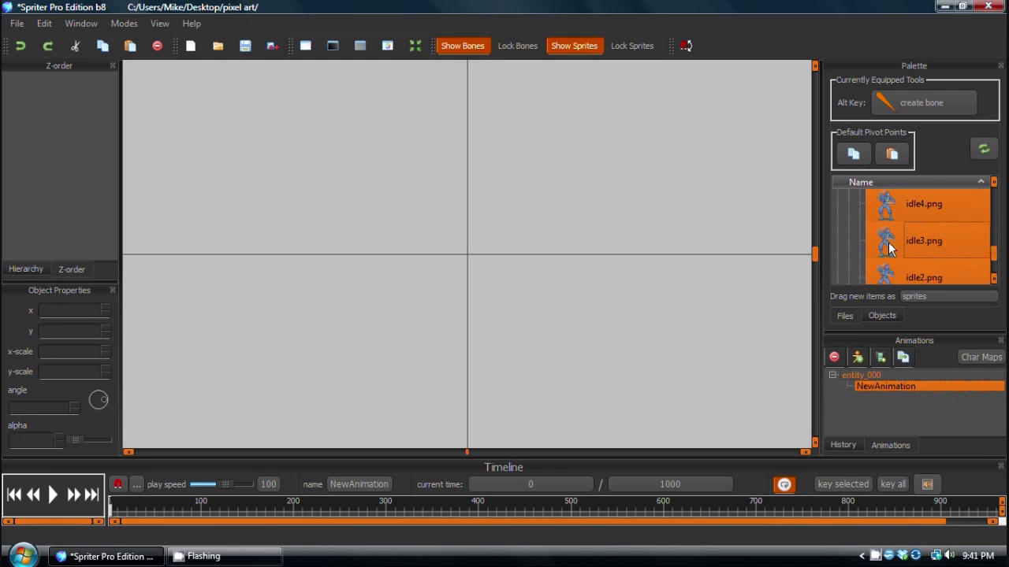
double_click(891, 240)
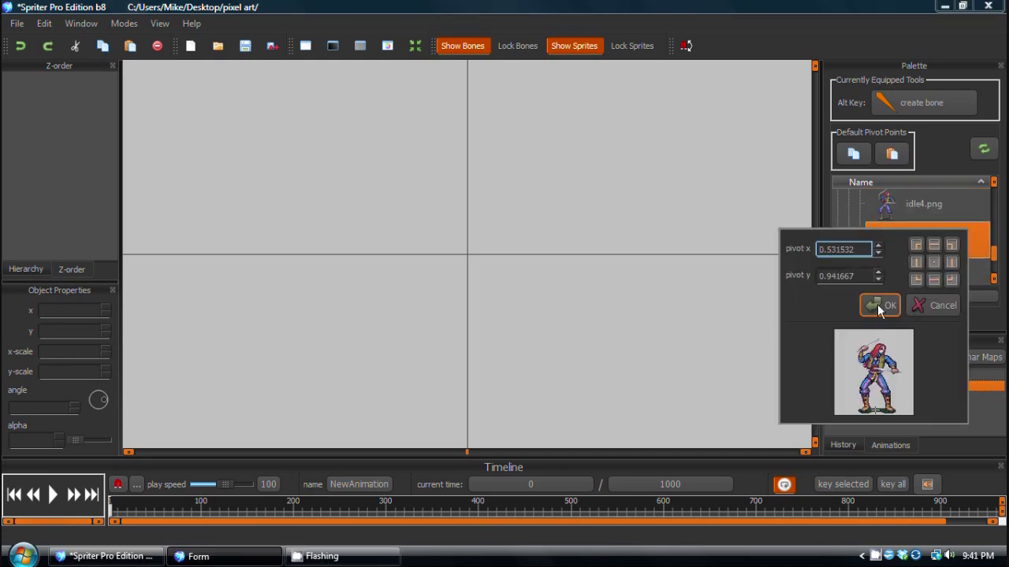
click(940, 305)
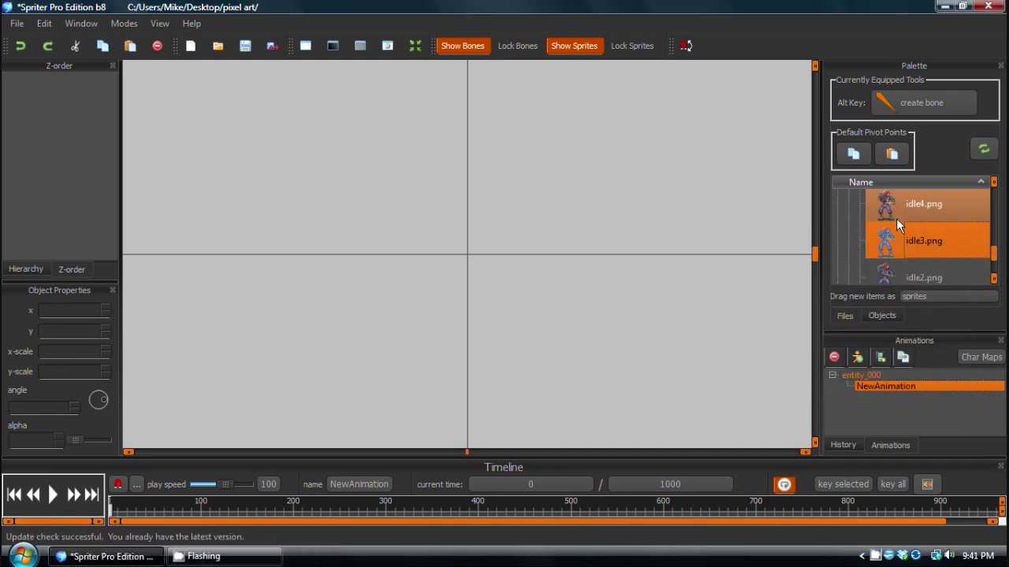
- Extend the selection to every idle frame through idle0 and bring up their actions menu
scroll(895, 220, up, 4)
scroll(901, 245, down, 5)
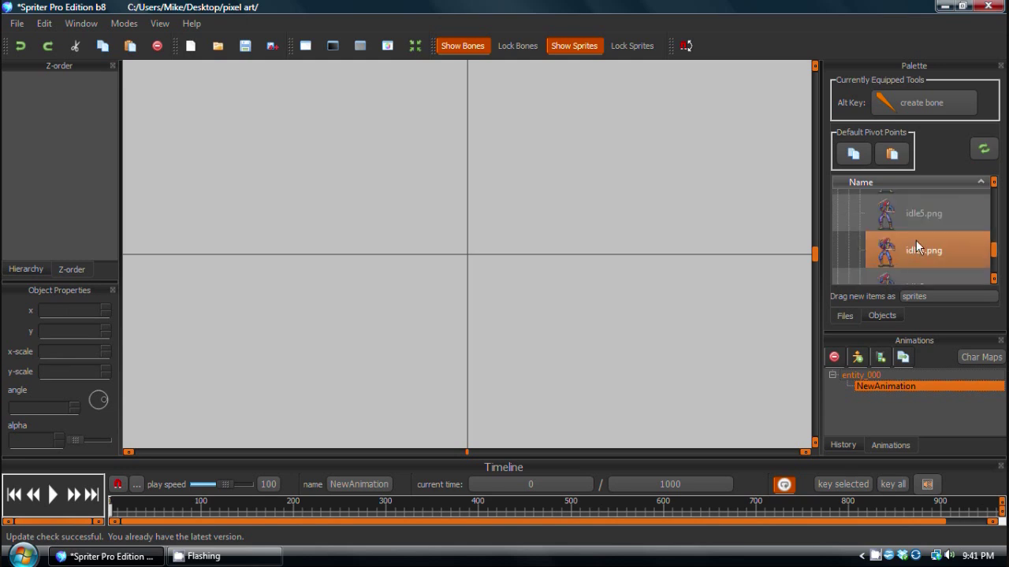
shift+click(893, 263)
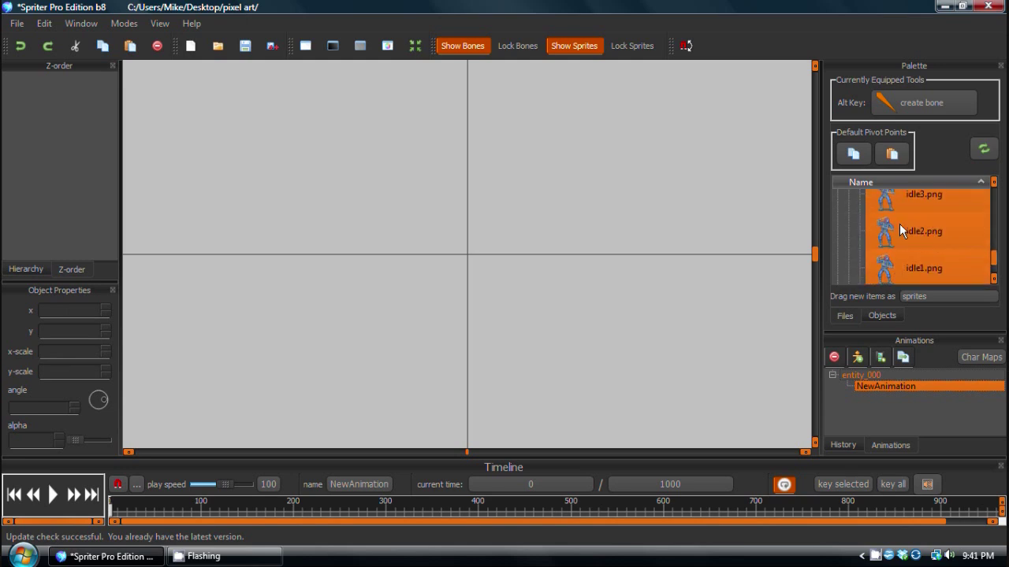
scroll(913, 226, up, 4)
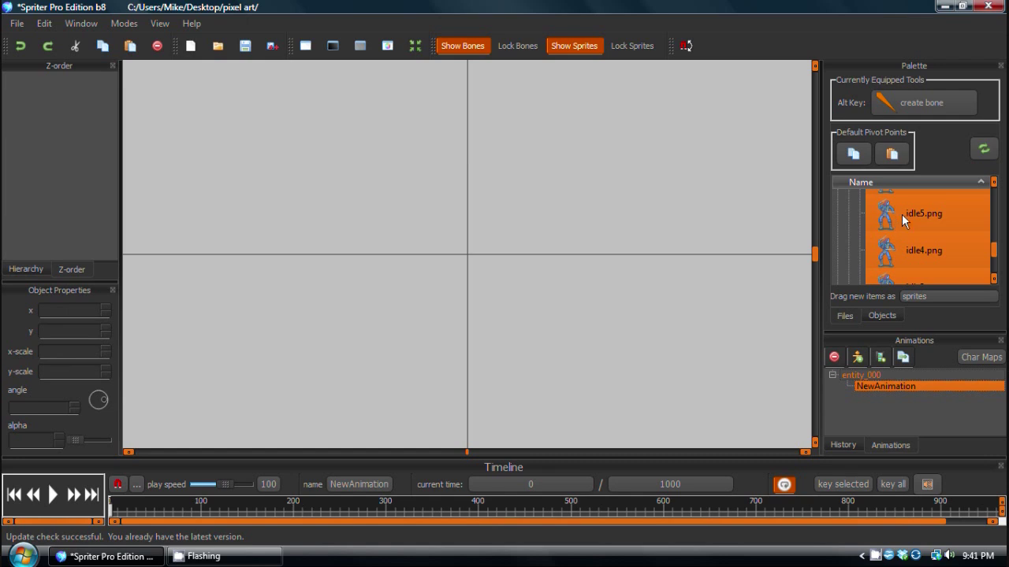
right_click(902, 214)
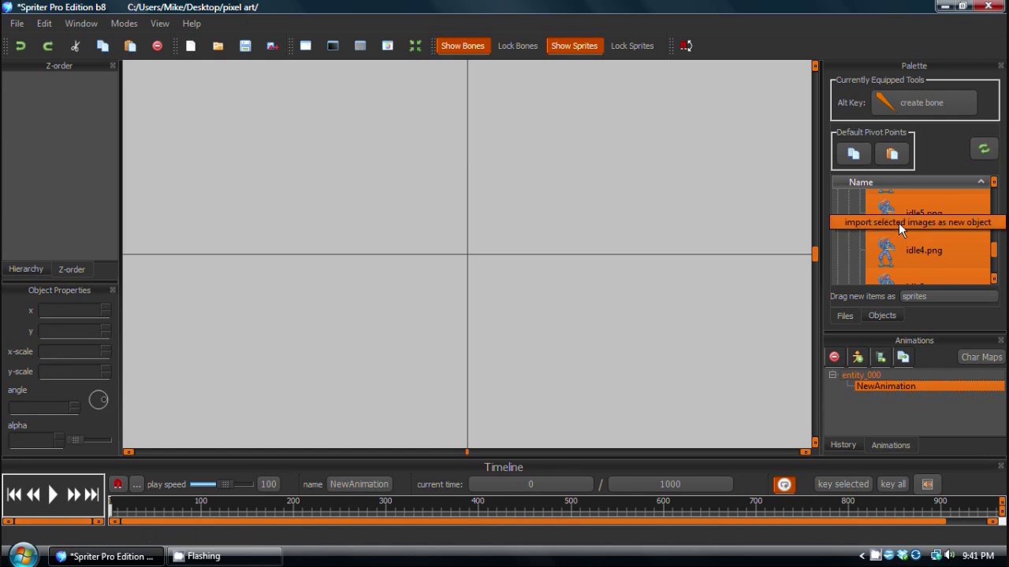
- Import the selected idle images as a new object ending at 1000 ms, placed at the canvas origin
click(898, 223)
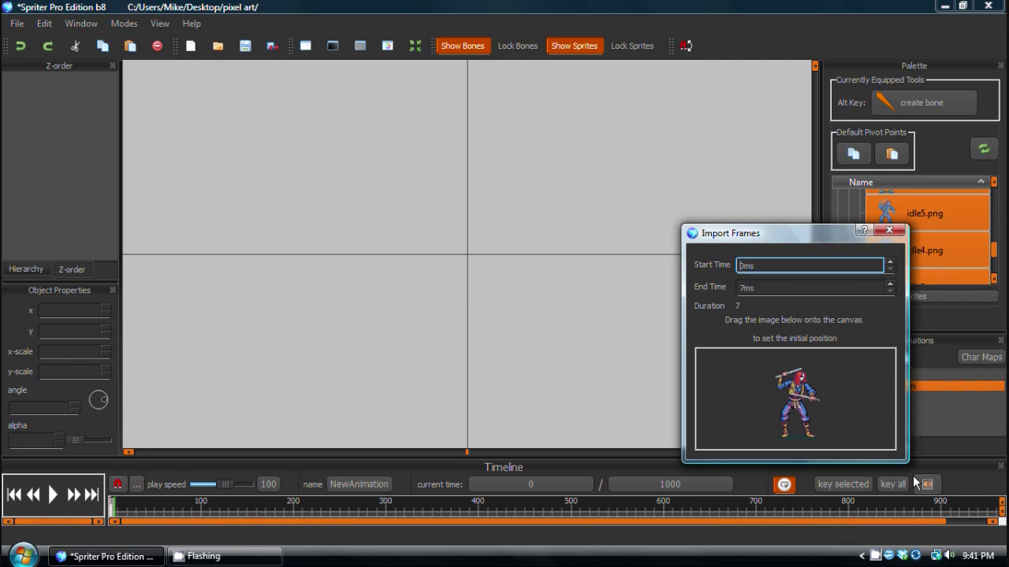
click(740, 288)
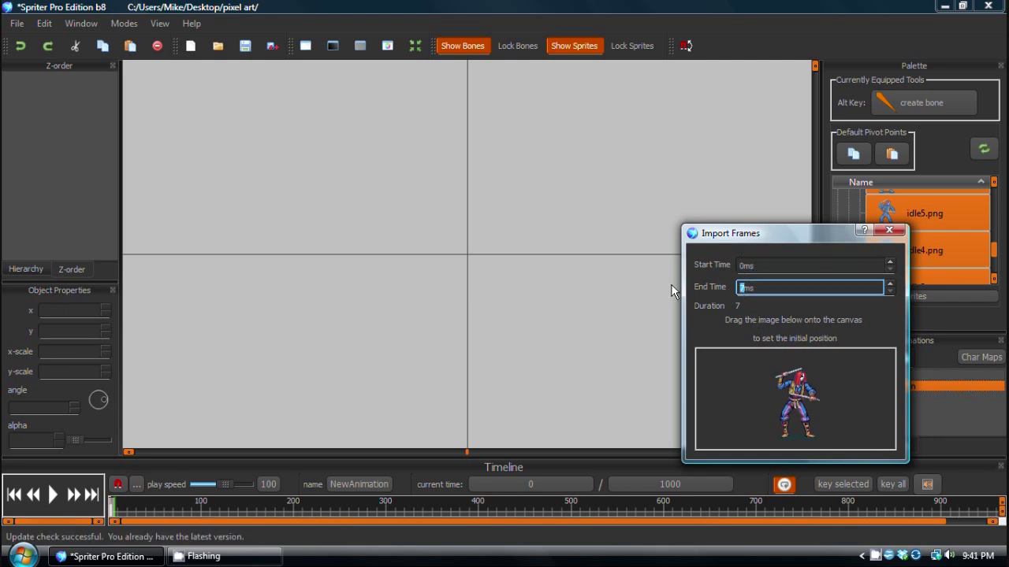
text(1000)
click(786, 268)
click(779, 288)
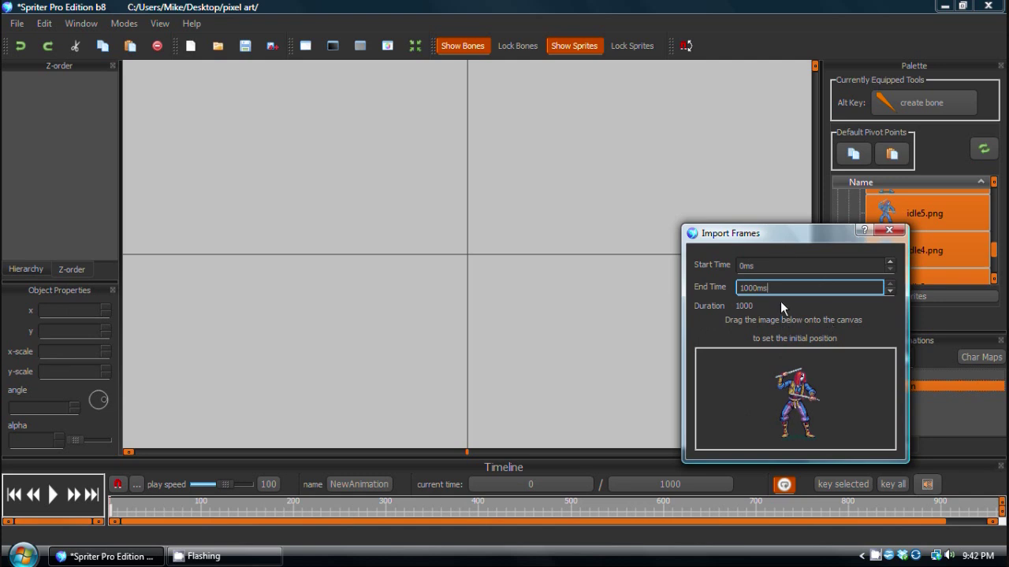
drag(799, 406, 468, 260)
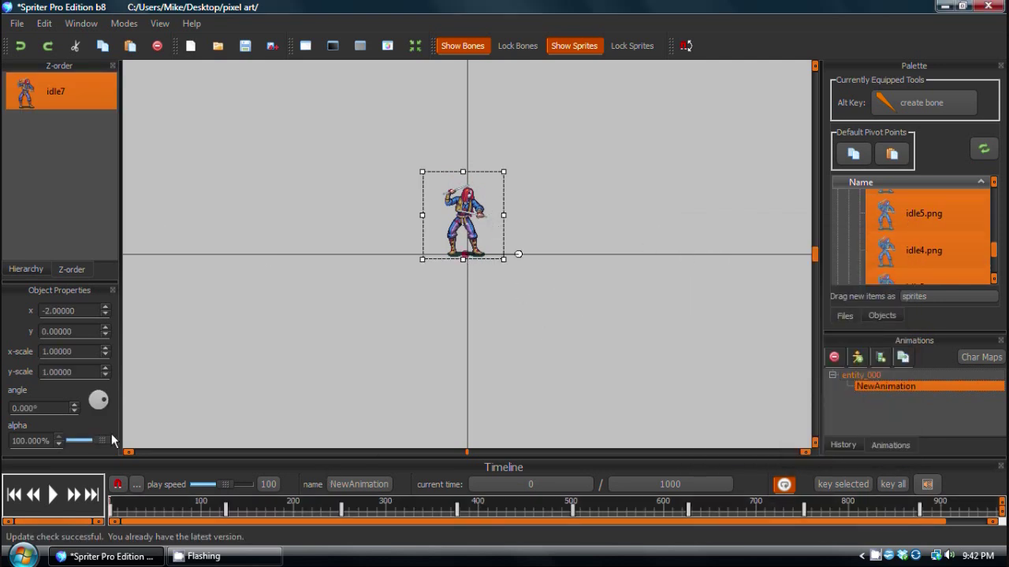
- Play the idle animation and pause it at time 893 with the character centred
key(space)
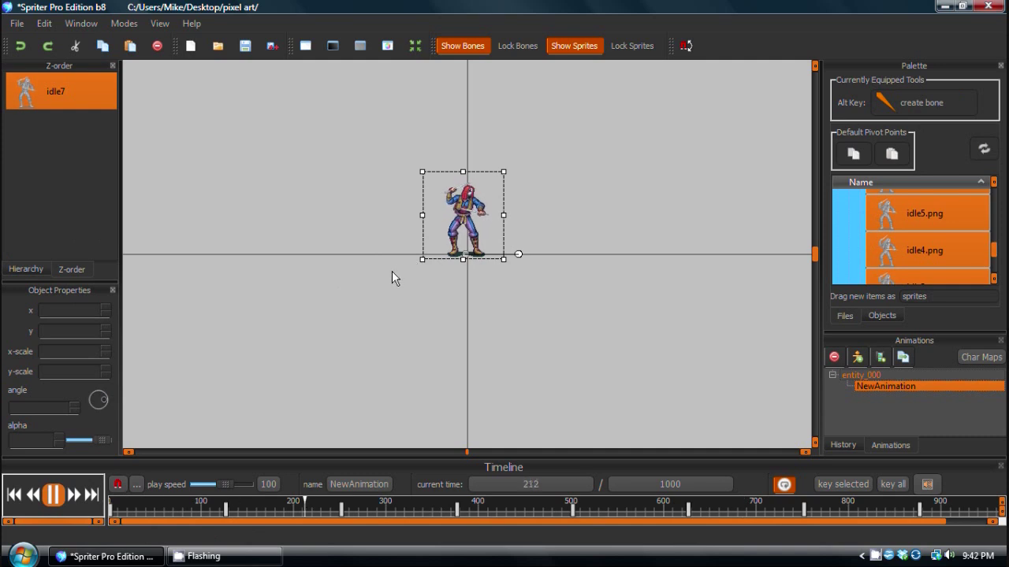
scroll(391, 271, up, 3)
scroll(429, 267, up, 2)
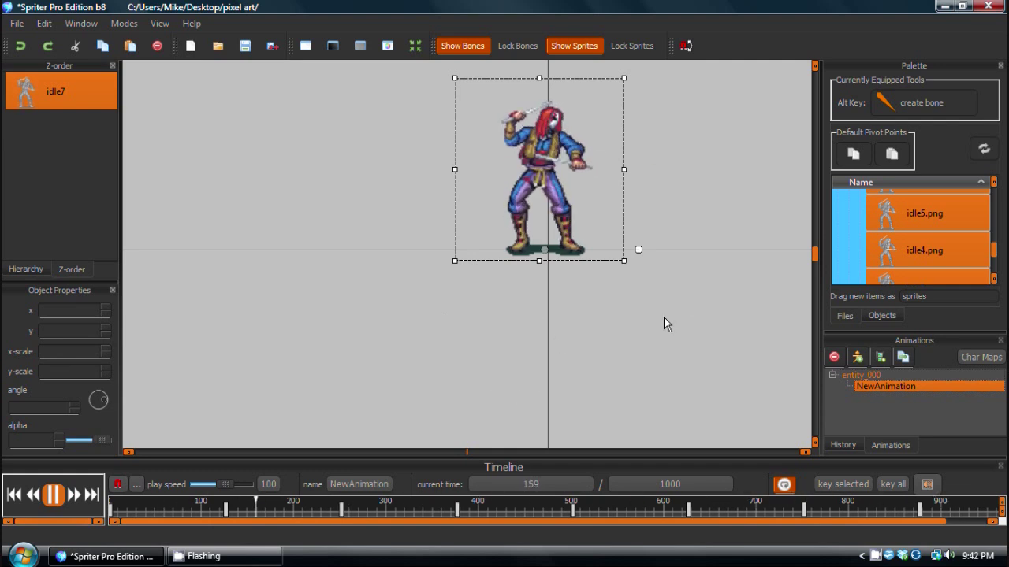
scroll(328, 287, up, 8)
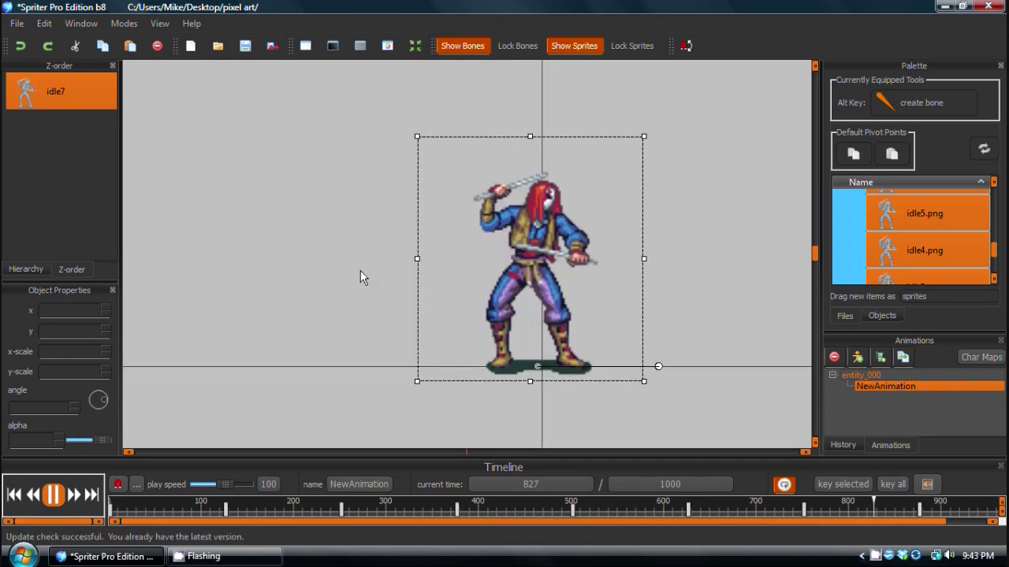
drag(410, 251, 400, 213)
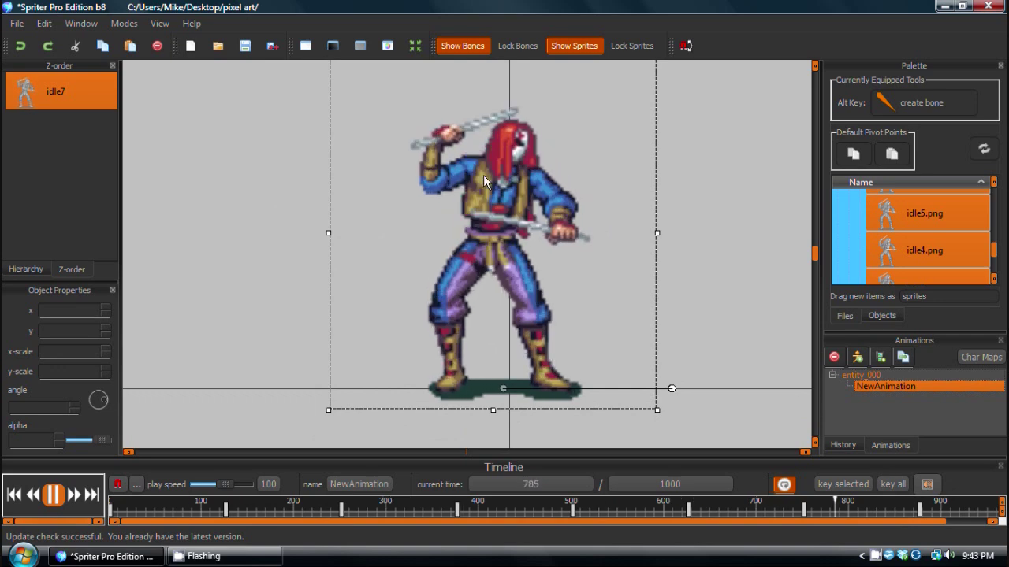
click(59, 495)
- Recentre the sprite and switch rendering to Pixel Art Mode
scroll(405, 241, down, 2)
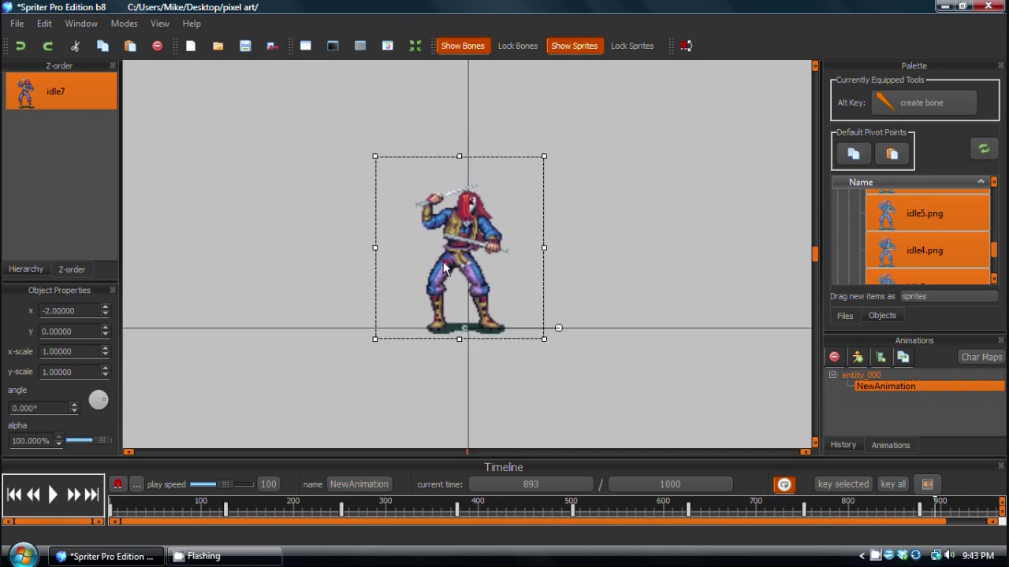
scroll(443, 268, down, 3)
scroll(486, 271, up, 1)
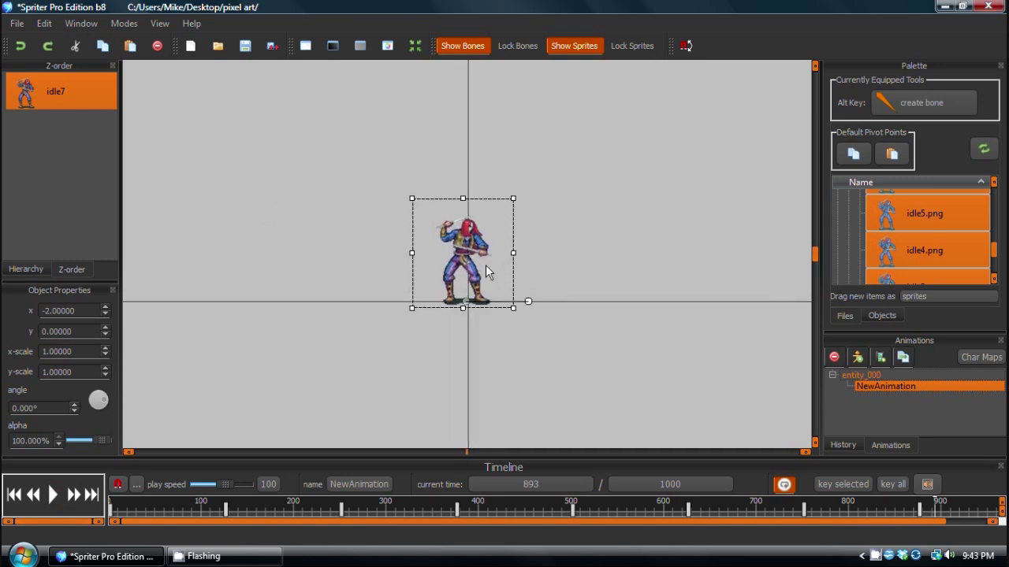
scroll(485, 272, up, 5)
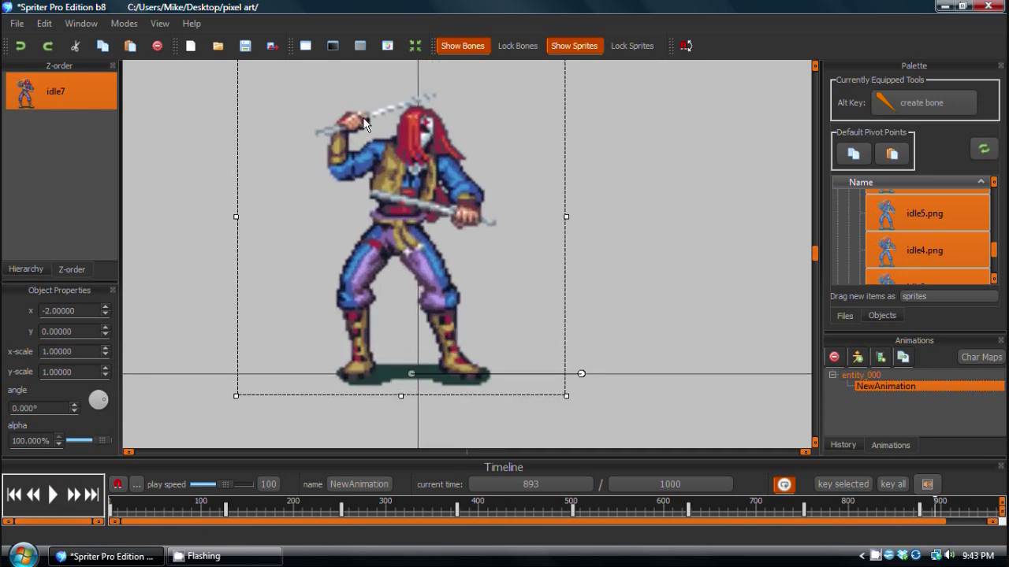
scroll(498, 193, down, 2)
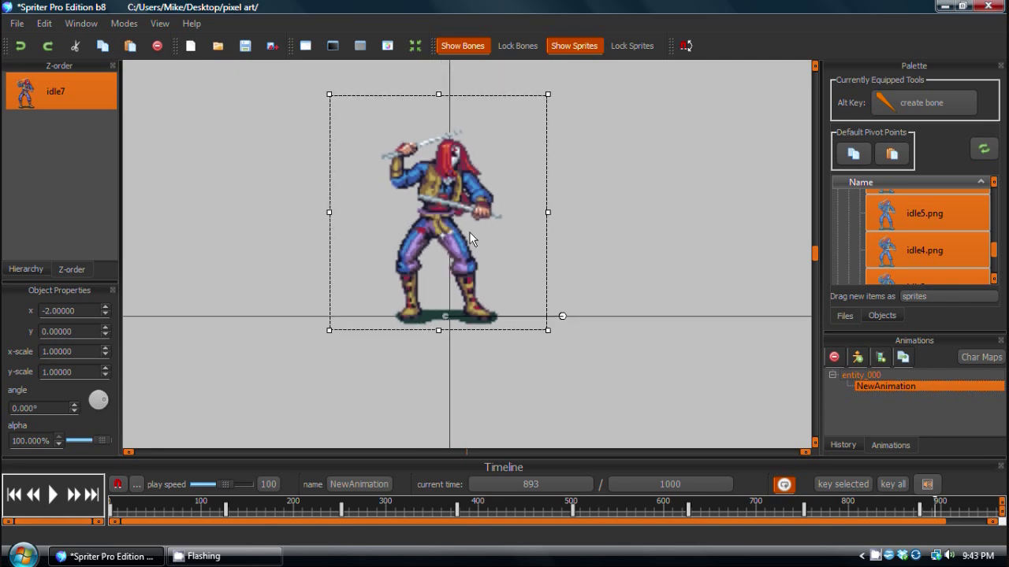
drag(469, 231, 535, 254)
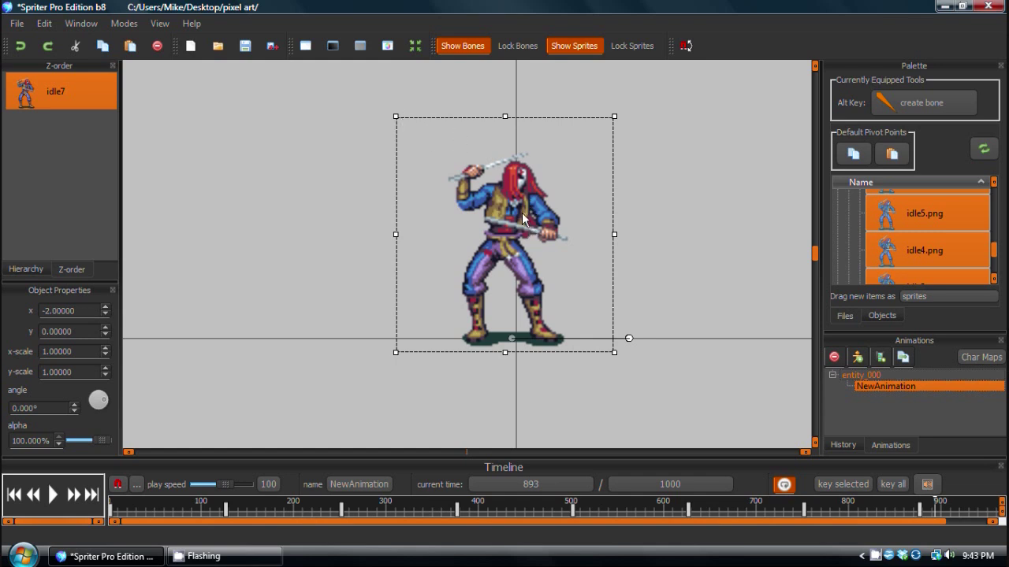
scroll(523, 219, up, 3)
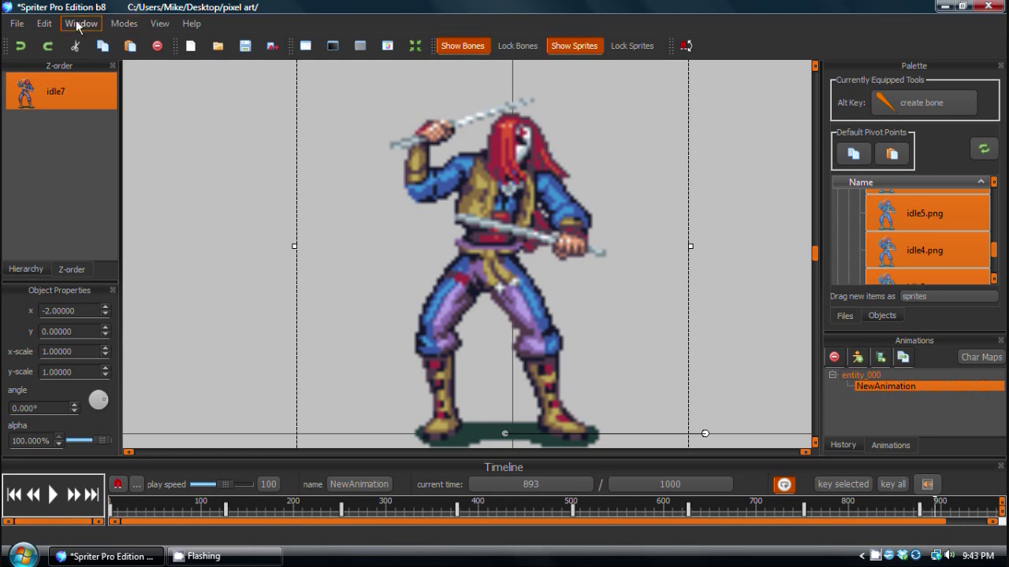
click(124, 24)
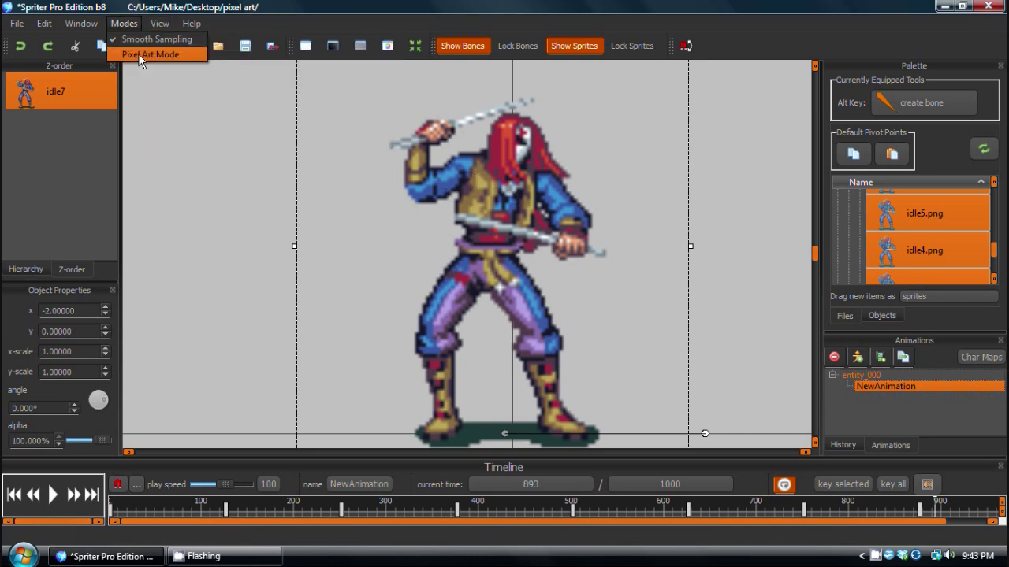
click(138, 54)
- Zoom in and pan toward the sprite's upper body to inspect the crisp pixels
scroll(508, 244, up, 8)
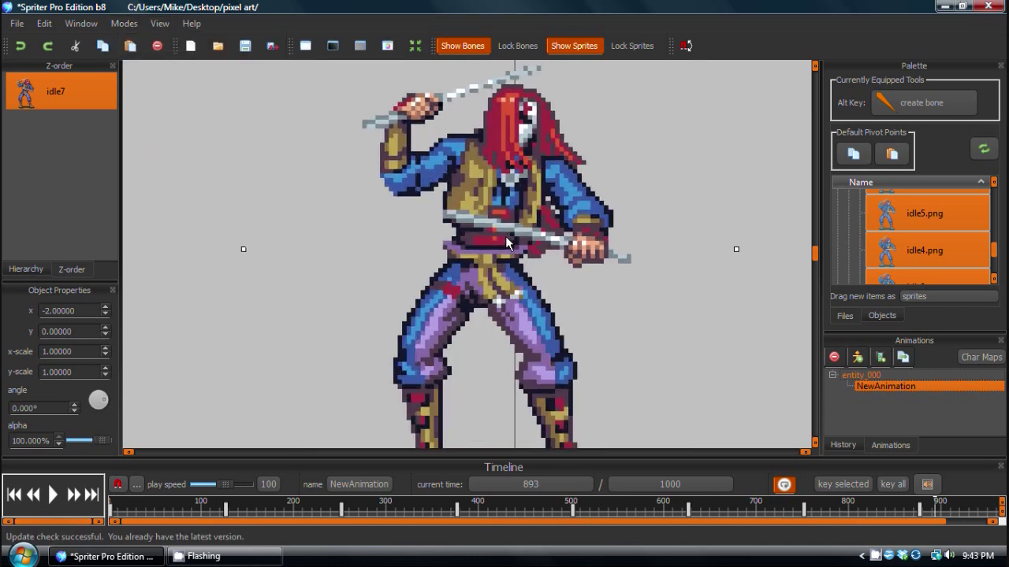
scroll(505, 236, down, 8)
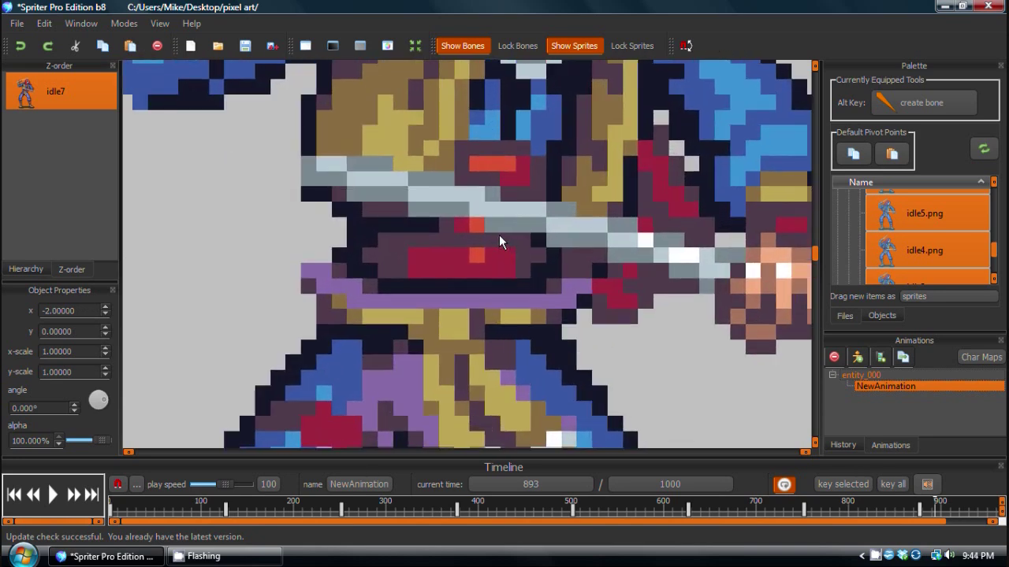
scroll(484, 251, down, 4)
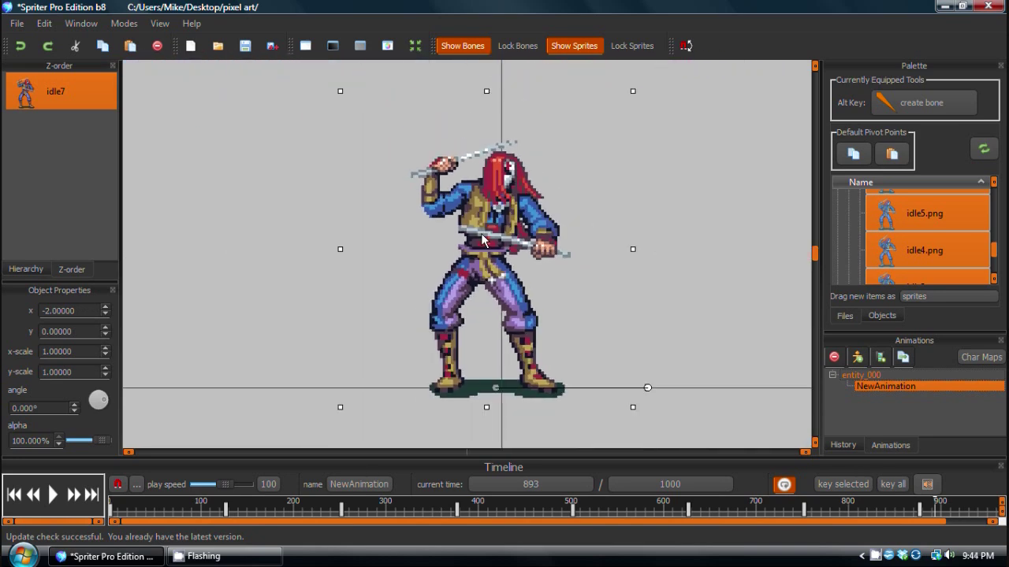
scroll(483, 237, up, 7)
scroll(483, 233, up, 3)
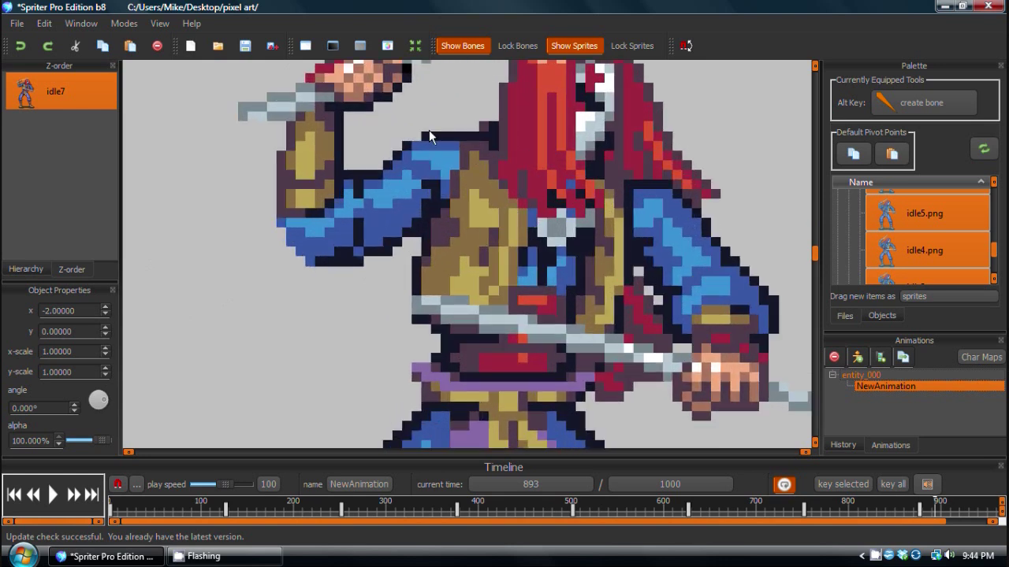
scroll(499, 217, down, 5)
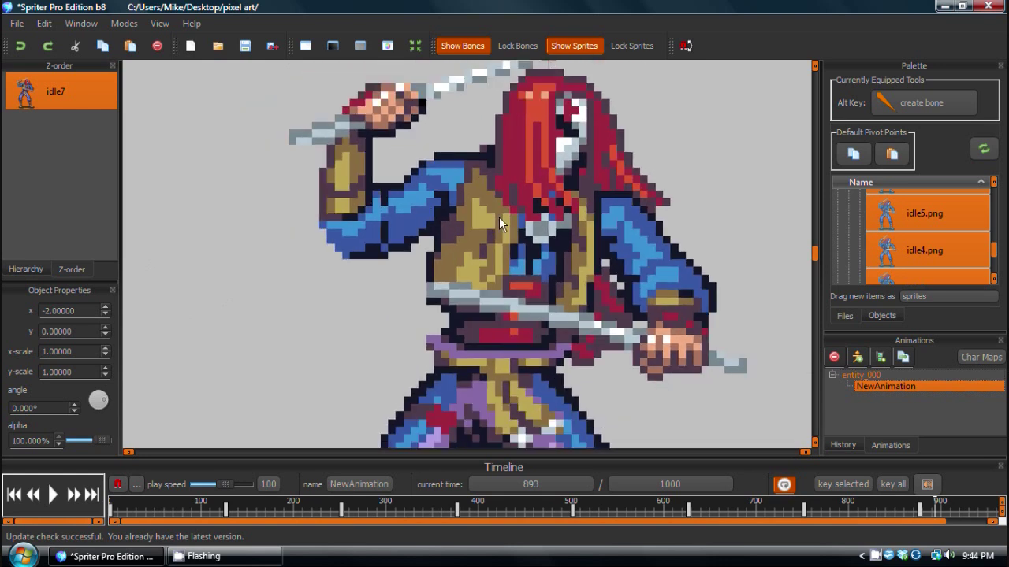
scroll(555, 155, up, 3)
drag(554, 149, 653, 226)
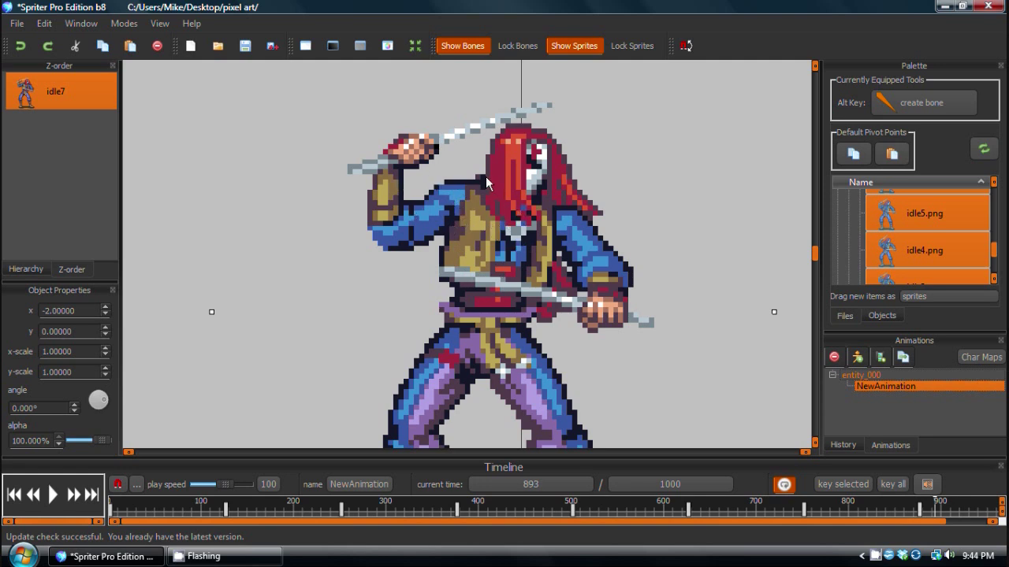
- Nudge the sprite one pixel at a time to x 0, then back to x -2
drag(541, 251, 444, 226)
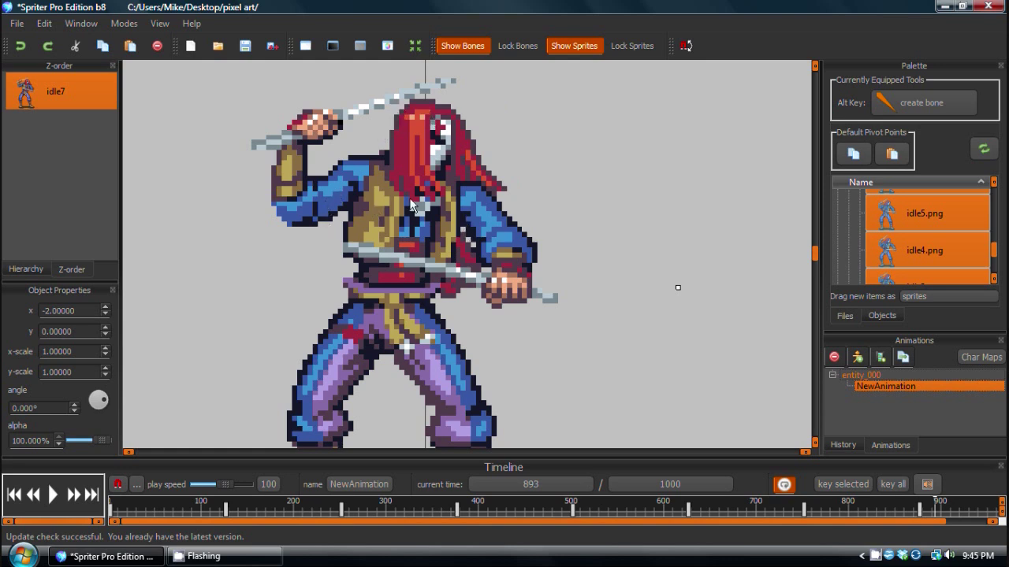
scroll(427, 236, up, 2)
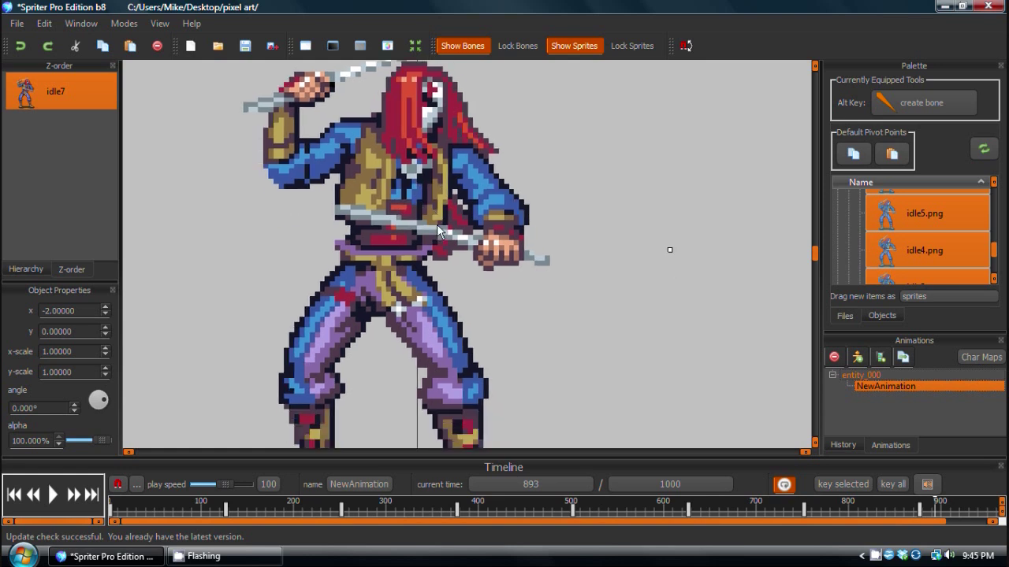
scroll(428, 252, down, 2)
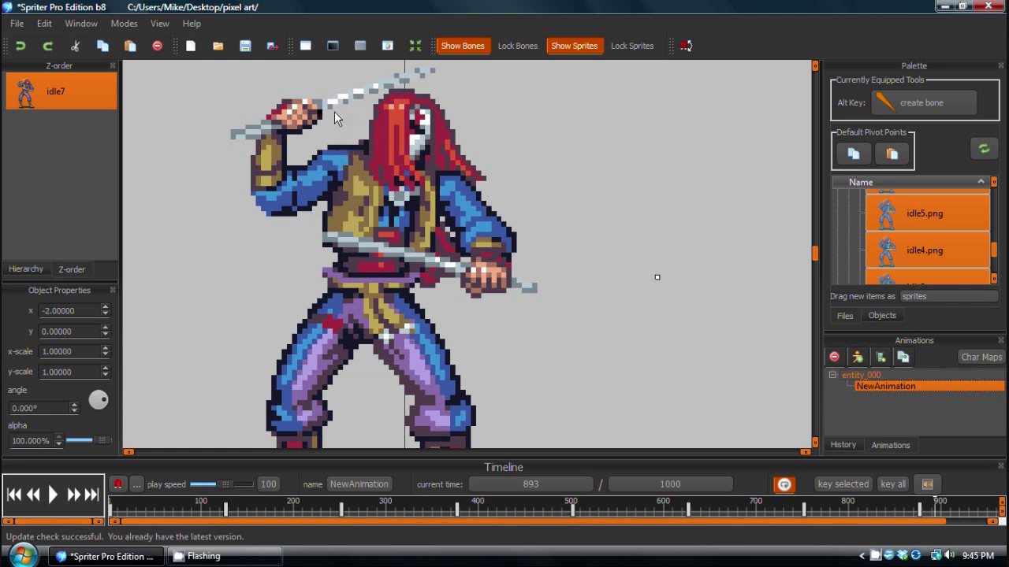
scroll(469, 277, down, 2)
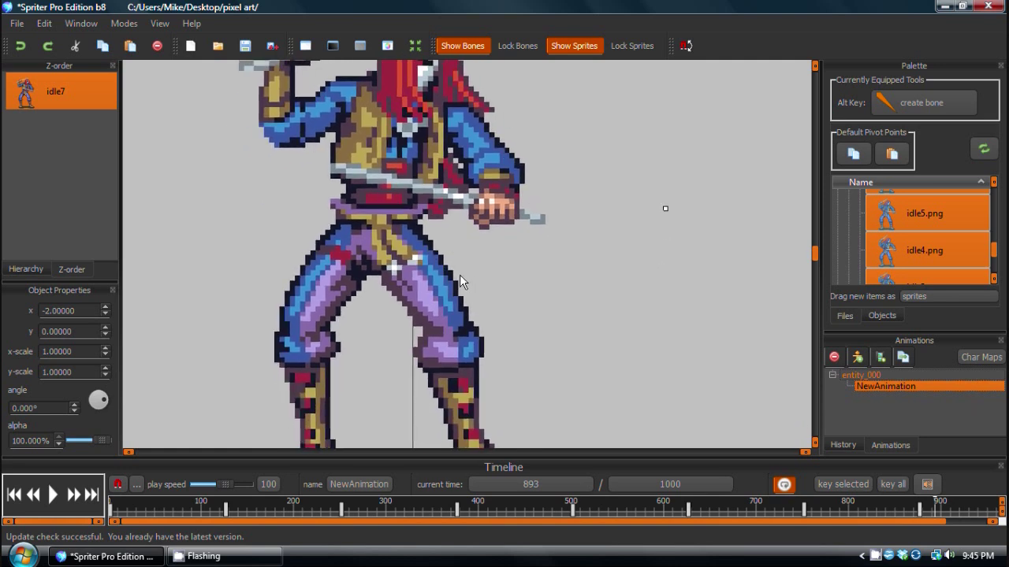
scroll(439, 270, up, 3)
scroll(446, 301, down, 1)
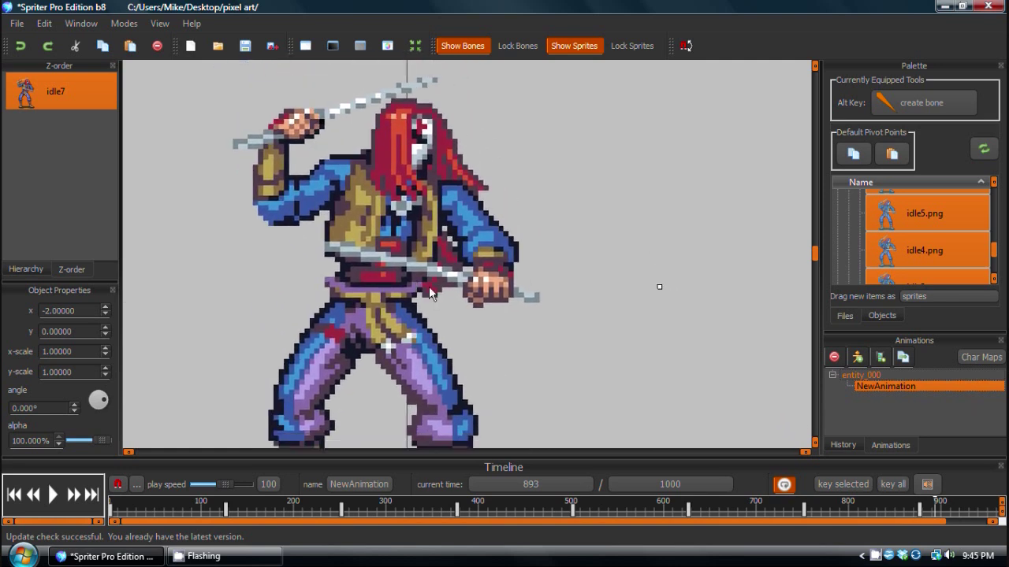
drag(404, 202, 409, 201)
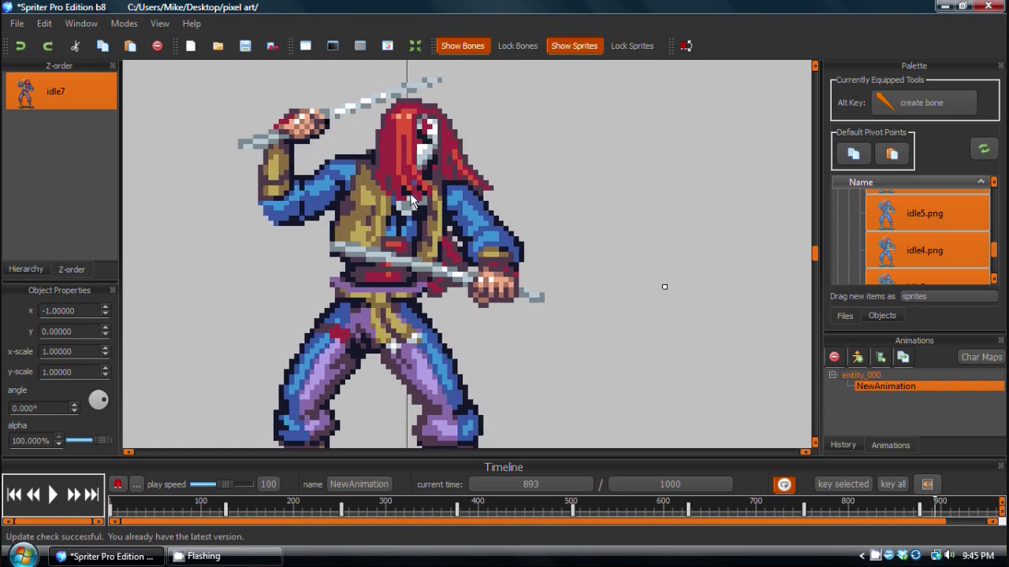
drag(409, 201, 410, 196)
scroll(410, 195, up, 5)
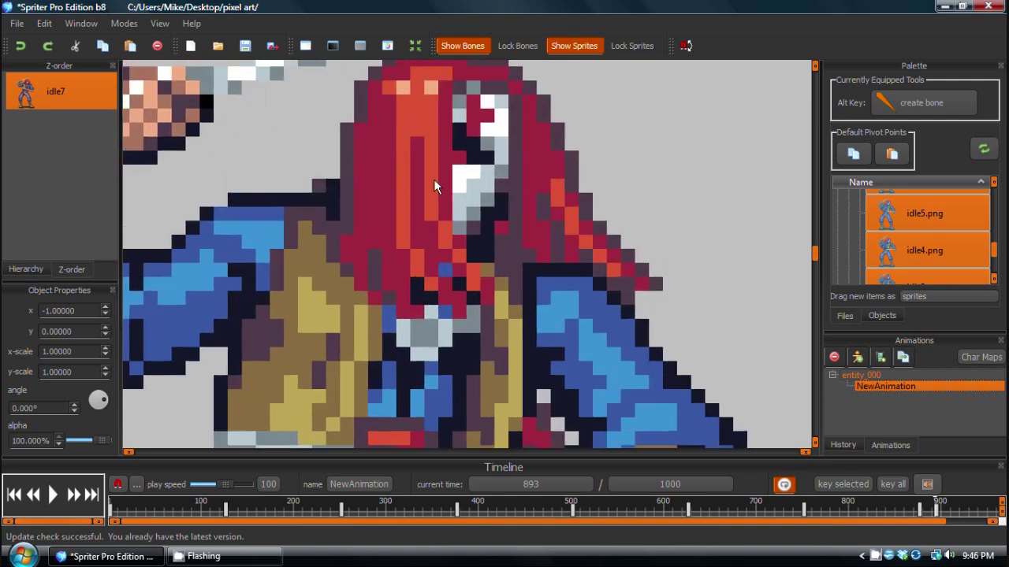
scroll(412, 264, down, 2)
mouse_move(406, 265)
mouse_down()
mouse_move(386, 263)
mouse_move(396, 255)
mouse_up()
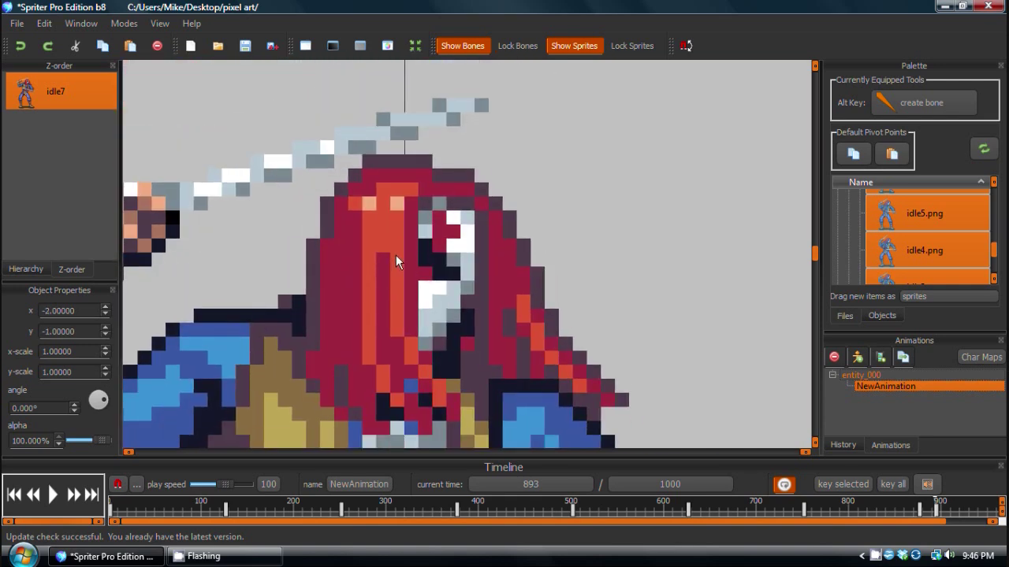
scroll(395, 254, down, 3)
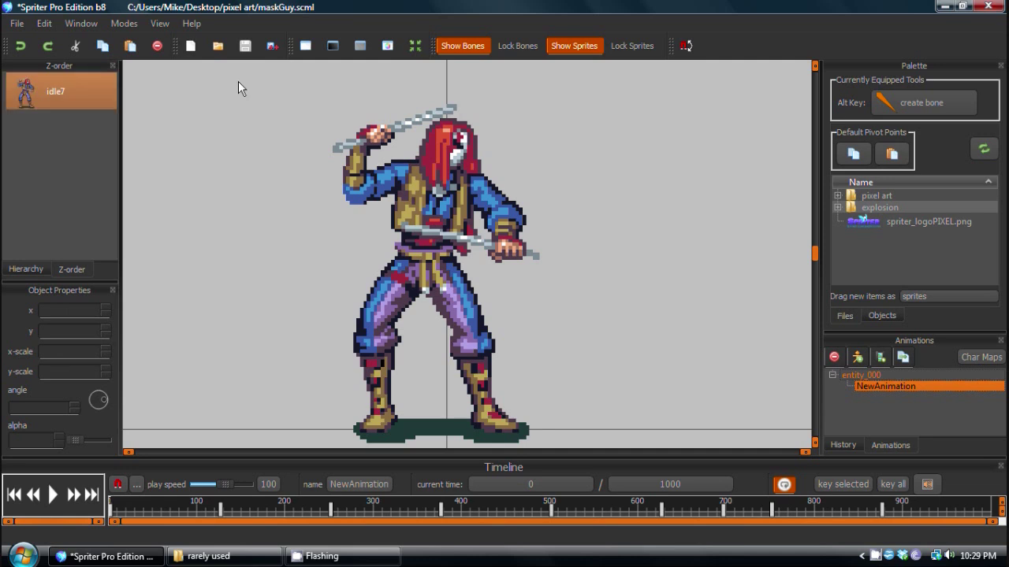
click(124, 24)
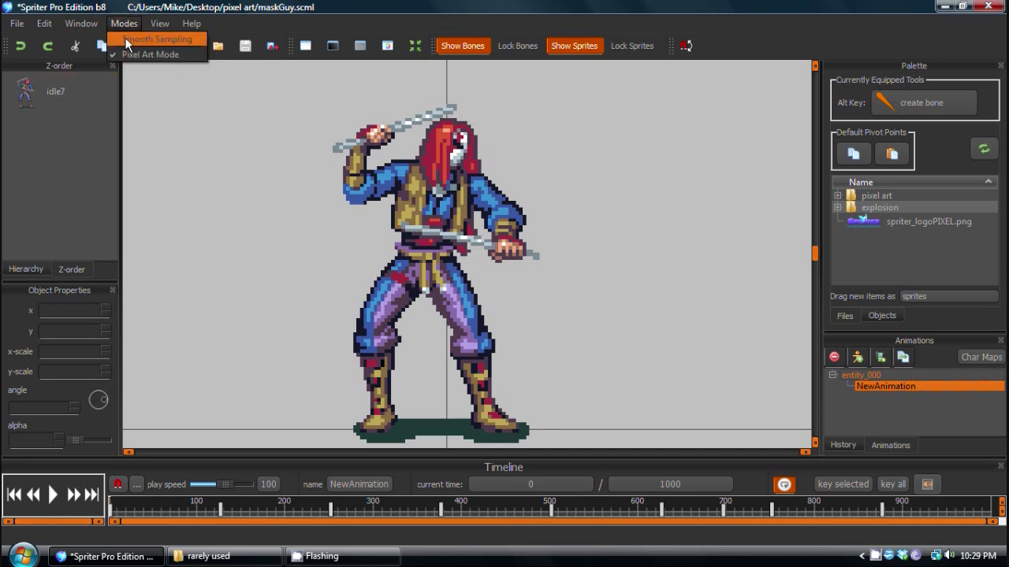
click(139, 55)
click(124, 24)
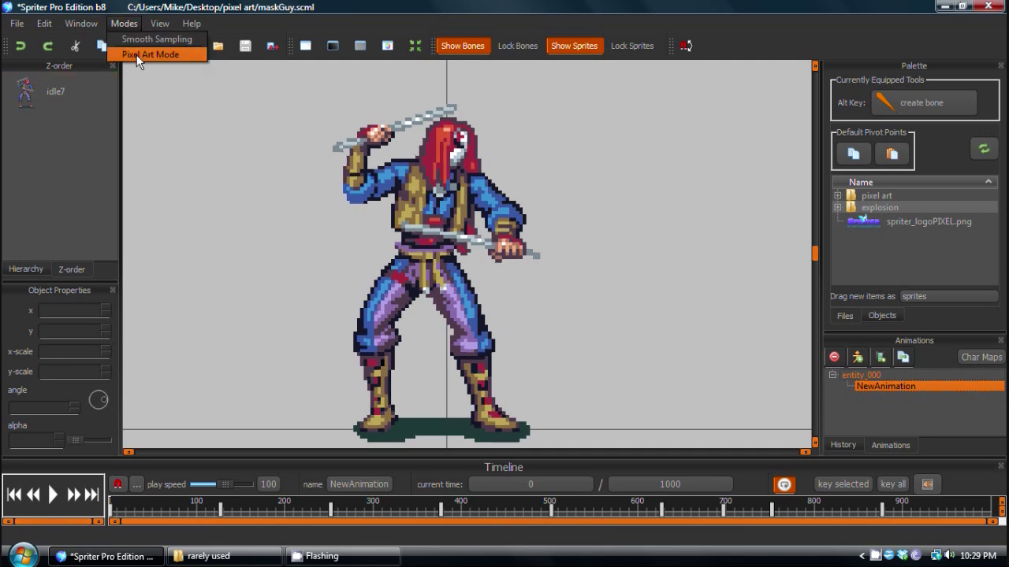
click(139, 55)
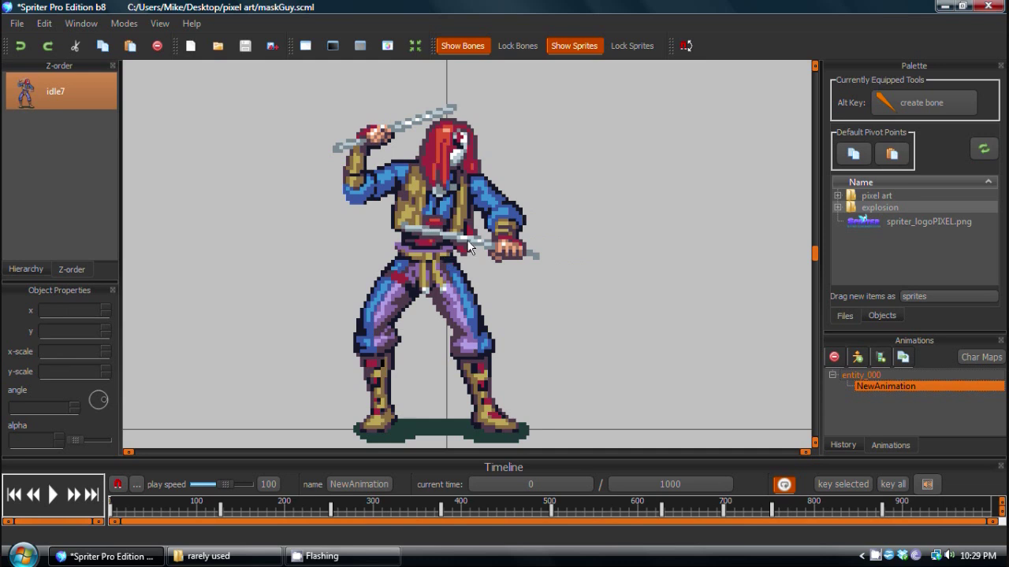
click(441, 133)
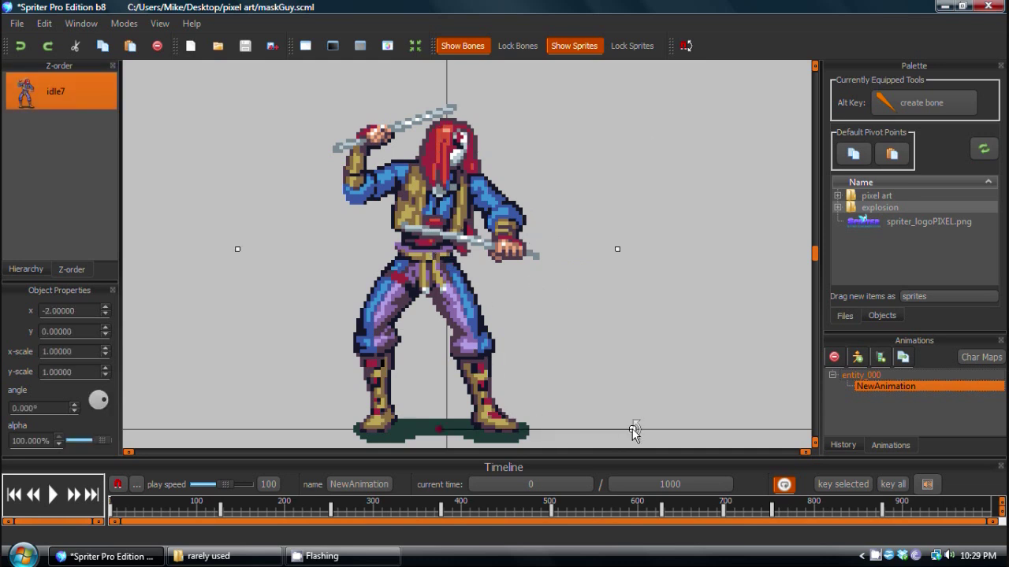
mouse_move(635, 433)
mouse_down()
mouse_move(634, 472)
mouse_move(638, 451)
mouse_up()
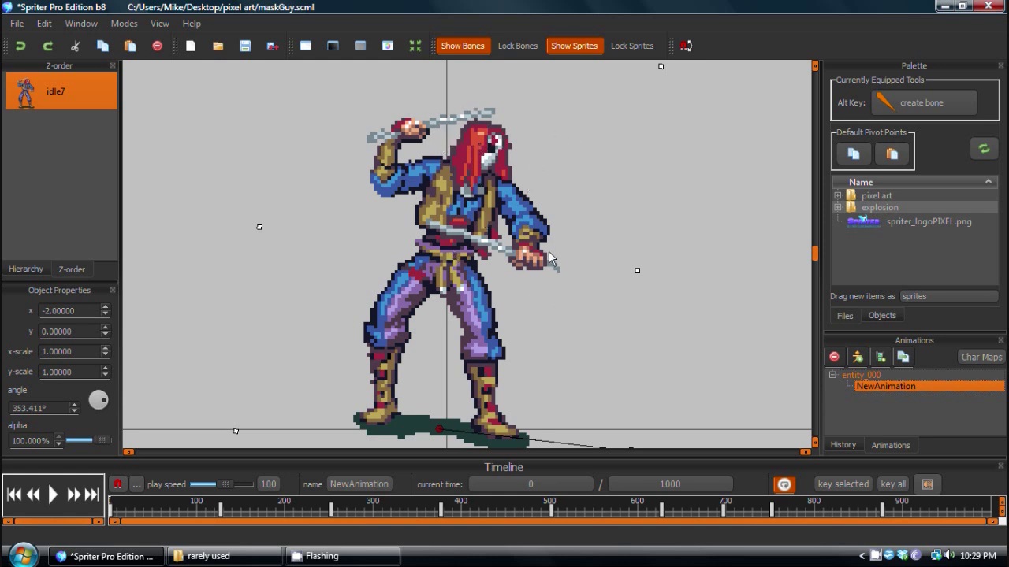
drag(638, 271, 695, 245)
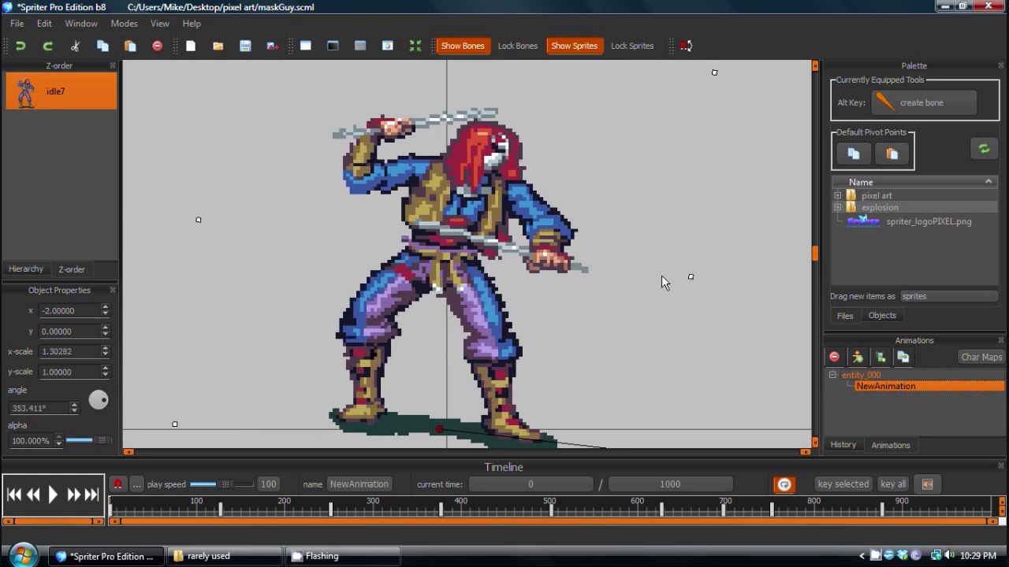
key(ctrl+z)
key(ctrl+z)
key(ctrl+z)
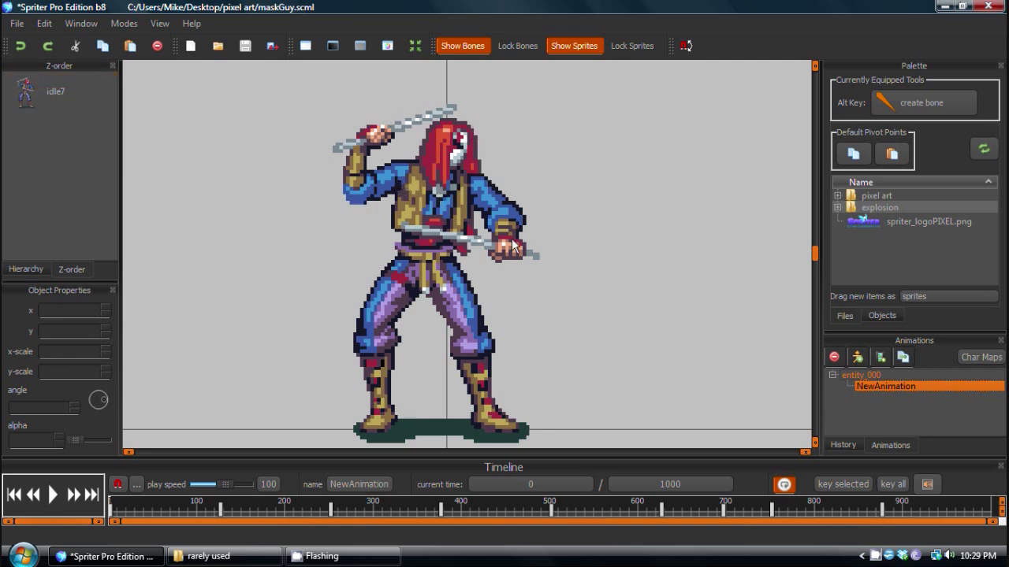
- Lock rotation to 45° steps and rotate idle7 to 315°, then 270°
click(438, 162)
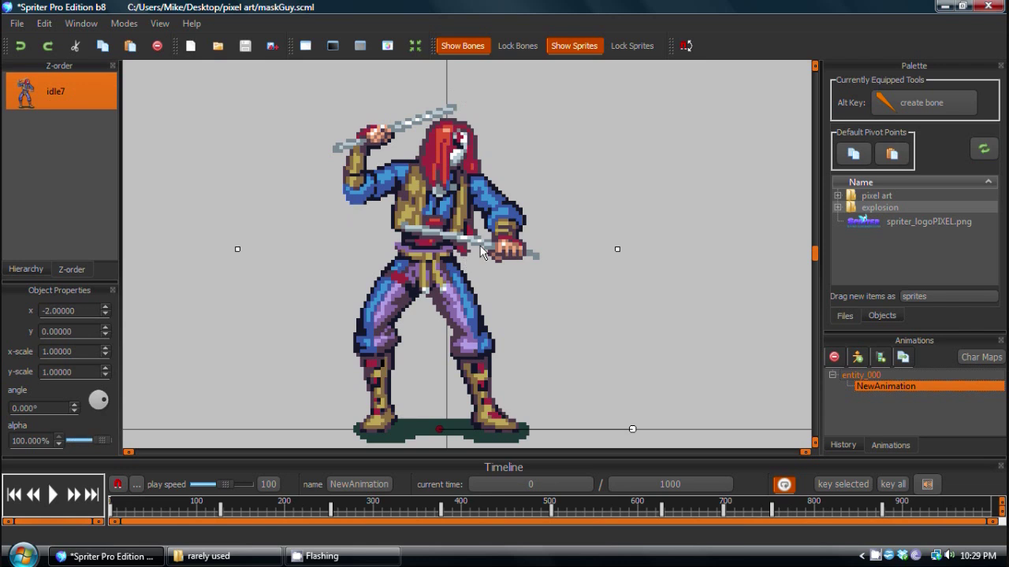
click(685, 46)
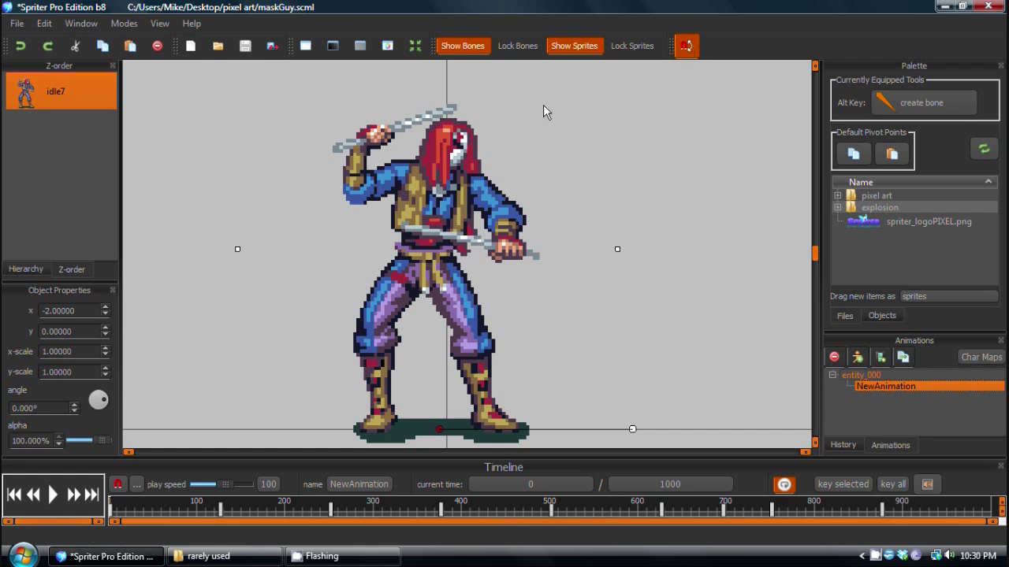
drag(555, 310, 513, 252)
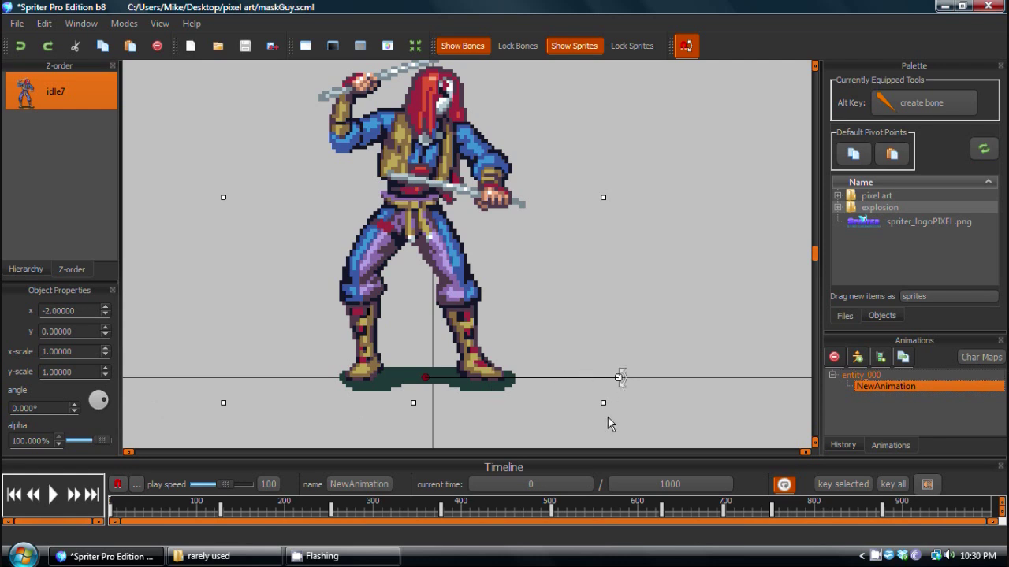
drag(607, 424, 586, 460)
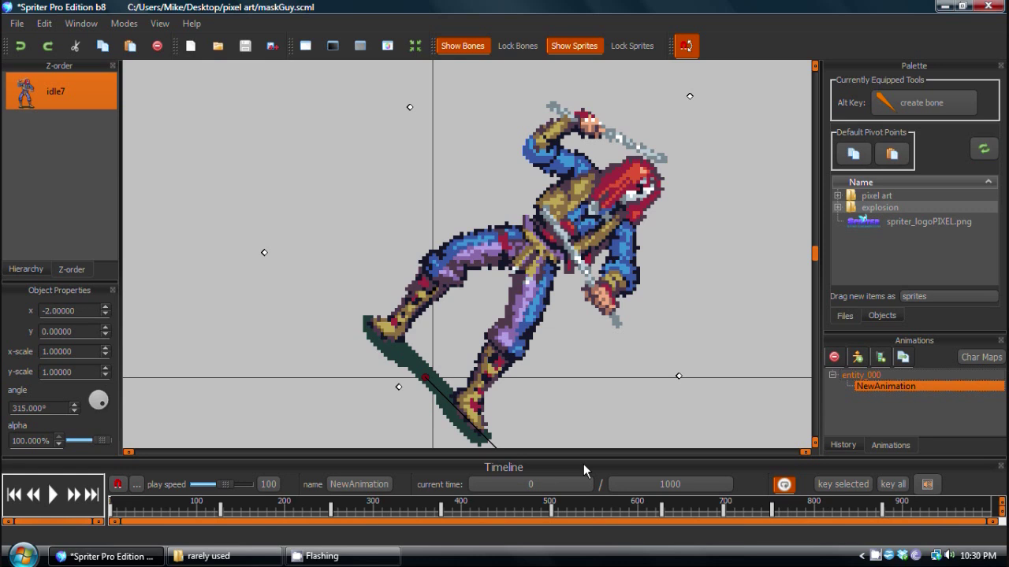
drag(511, 376, 460, 273)
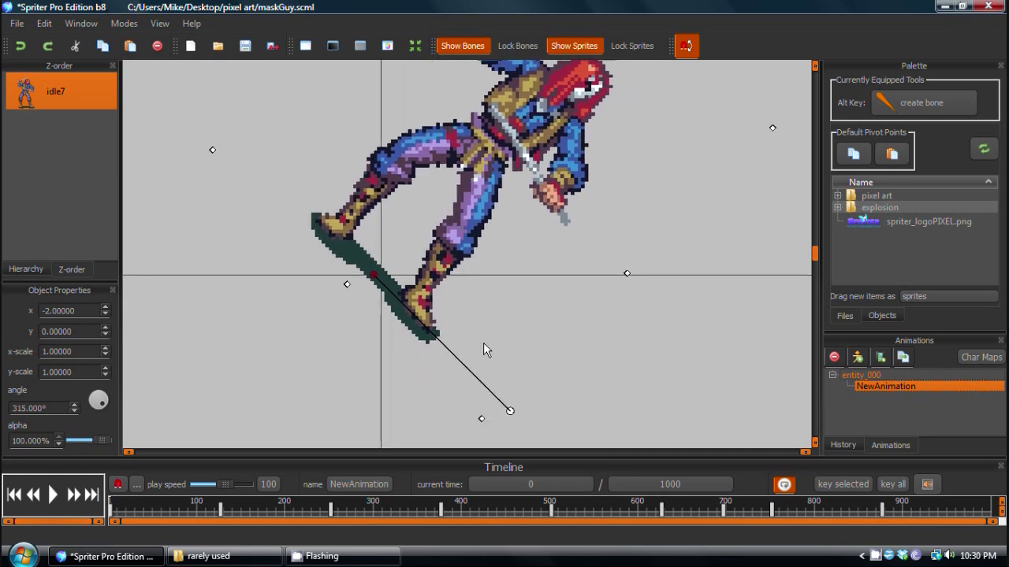
drag(442, 429, 434, 437)
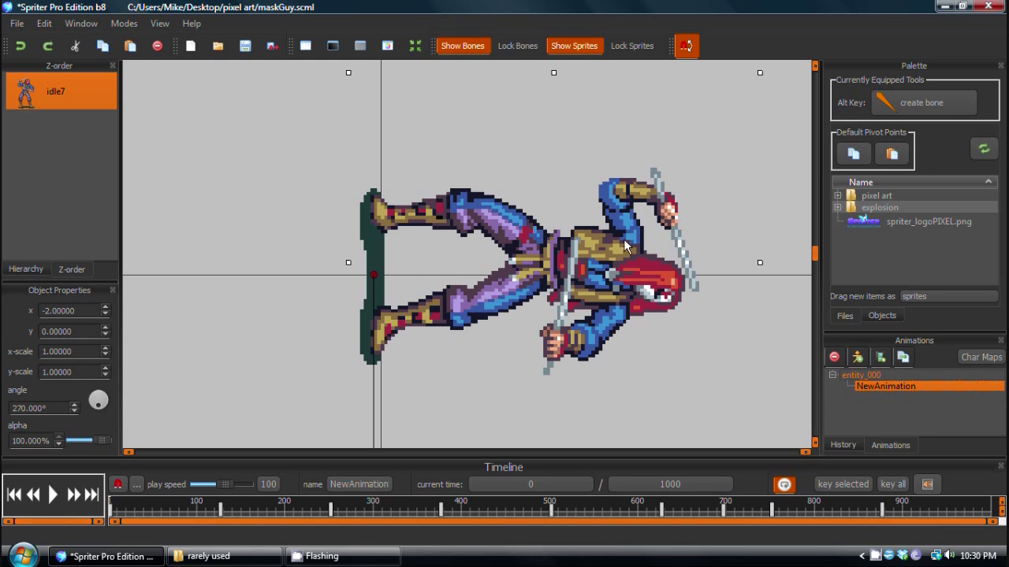
- Undo back to the 315° tilt and rotate idle7 upright to 0°
scroll(613, 285, down, 2)
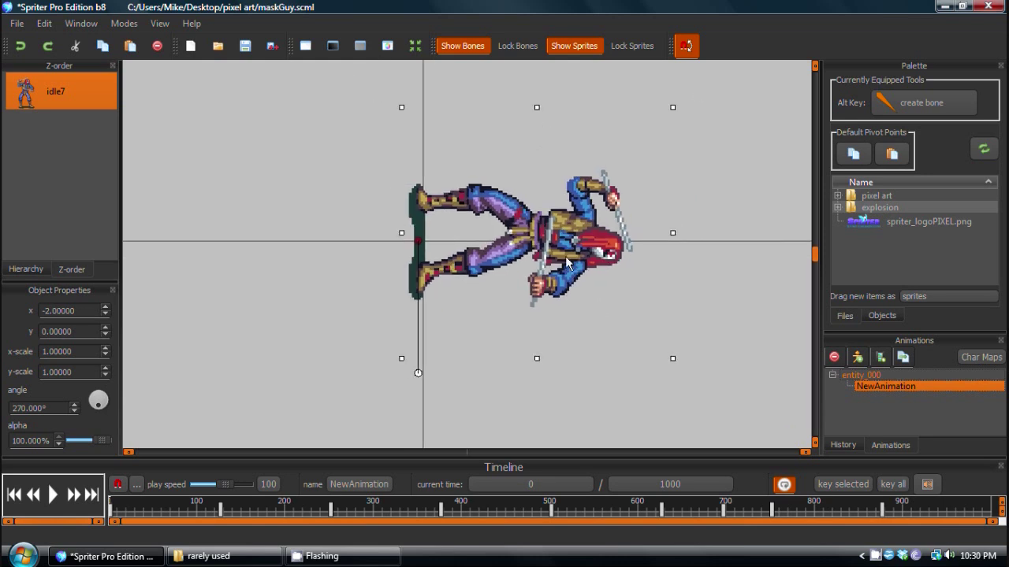
click(506, 279)
click(522, 210)
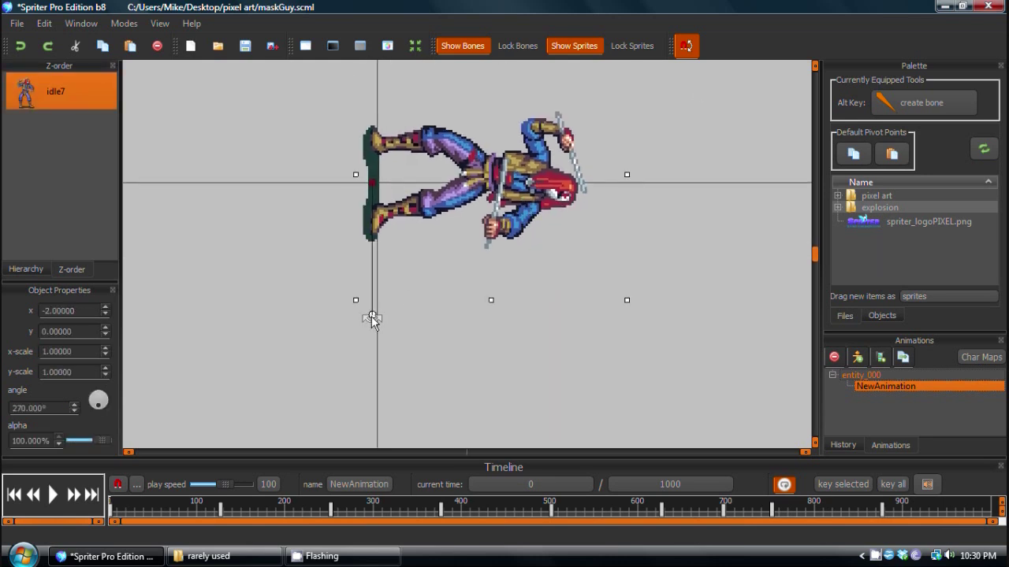
key(ctrl+z)
key(ctrl+z)
key(ctrl+z)
key(ctrl+z)
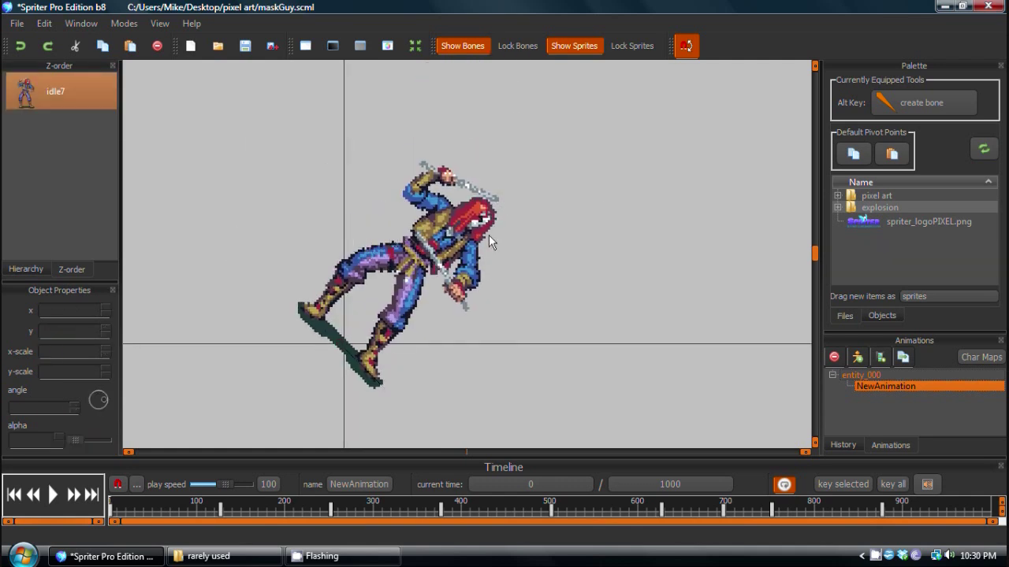
key(ctrl+z)
click(436, 202)
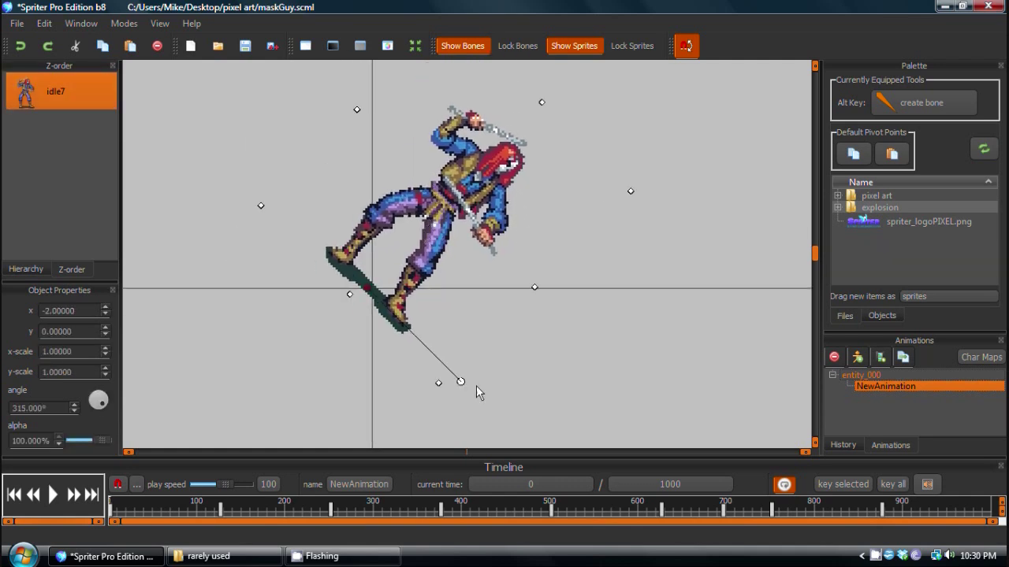
drag(478, 366, 494, 312)
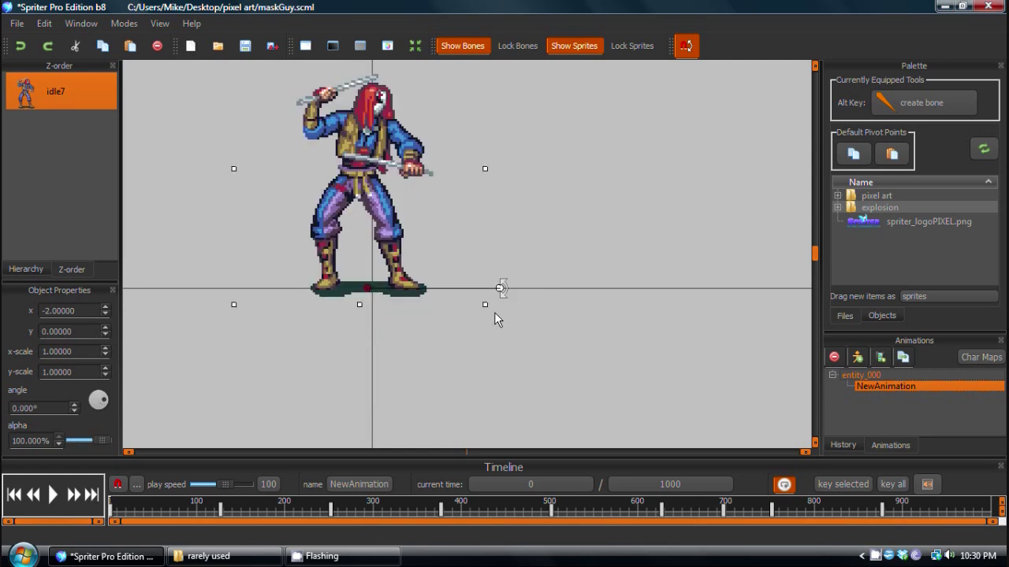
drag(483, 170, 503, 211)
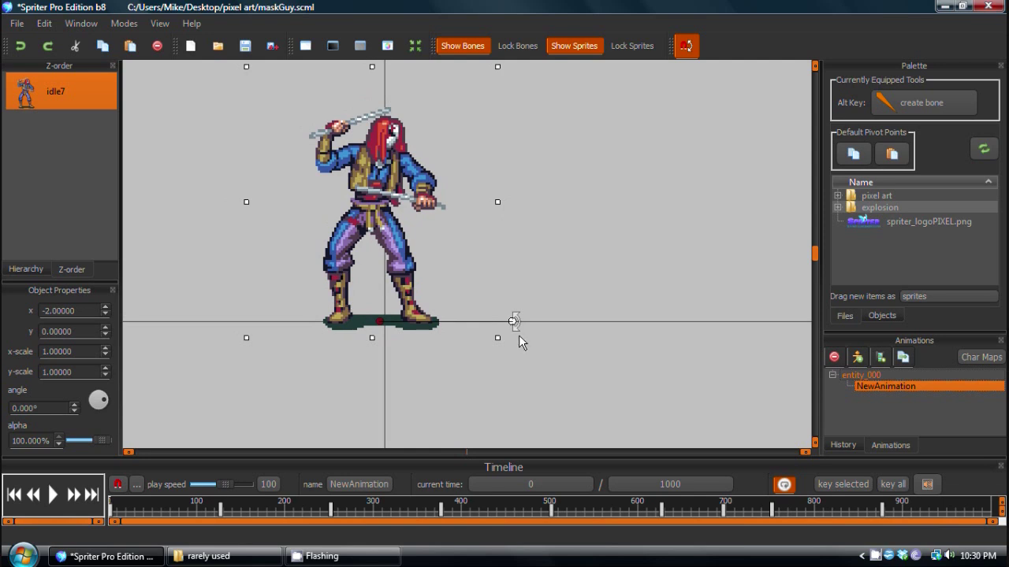
- Undo to 315°, rotate idle7 down to 270°, then undo so it stands upright
key(ctrl+z)
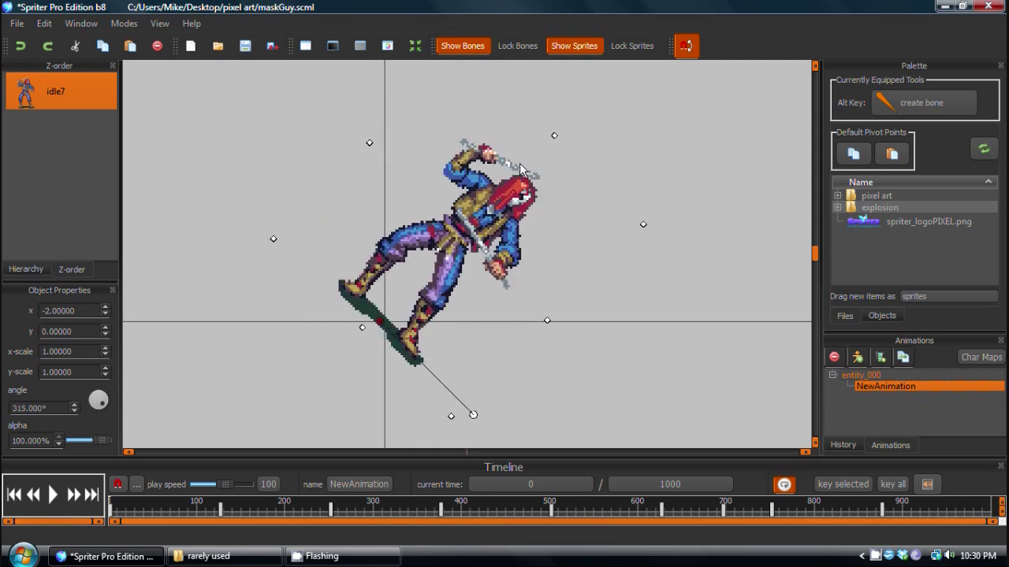
scroll(542, 229, down, 3)
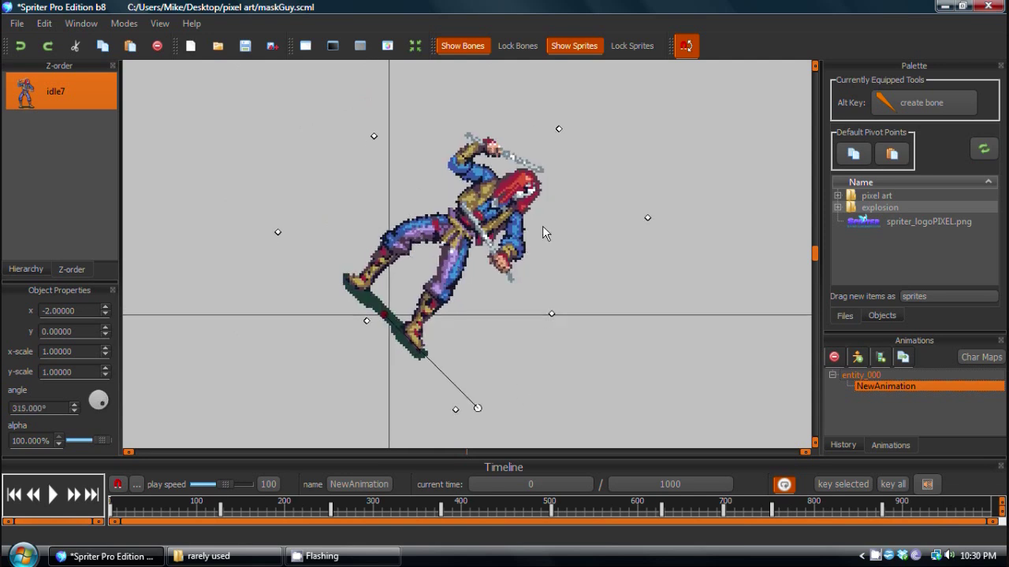
click(459, 333)
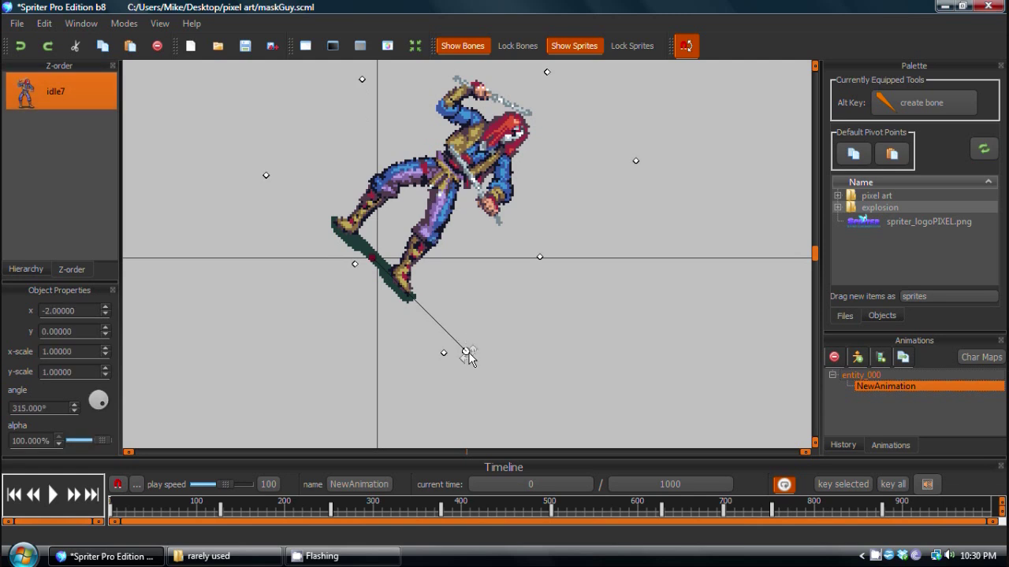
drag(465, 352, 412, 400)
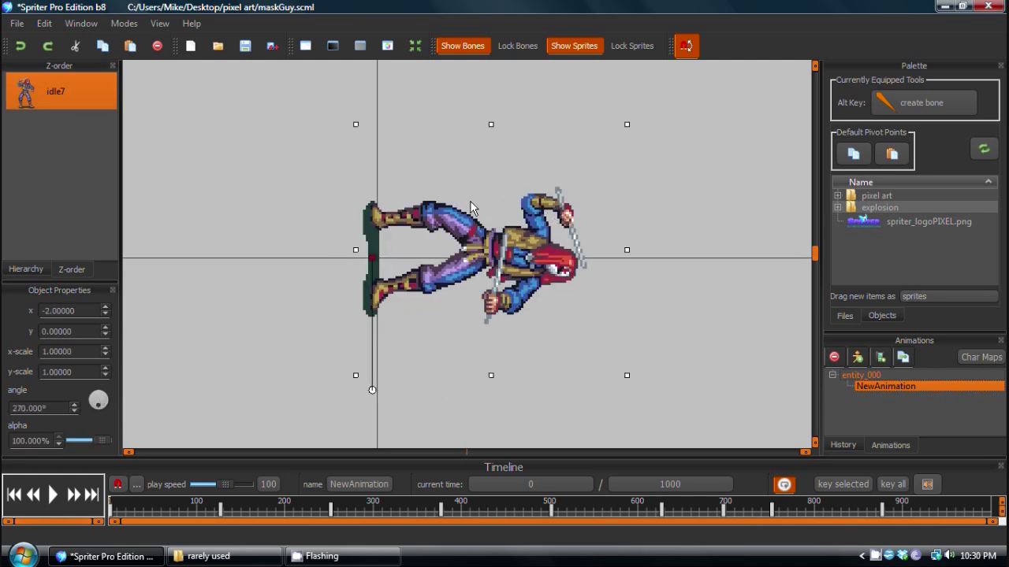
key(ctrl+z)
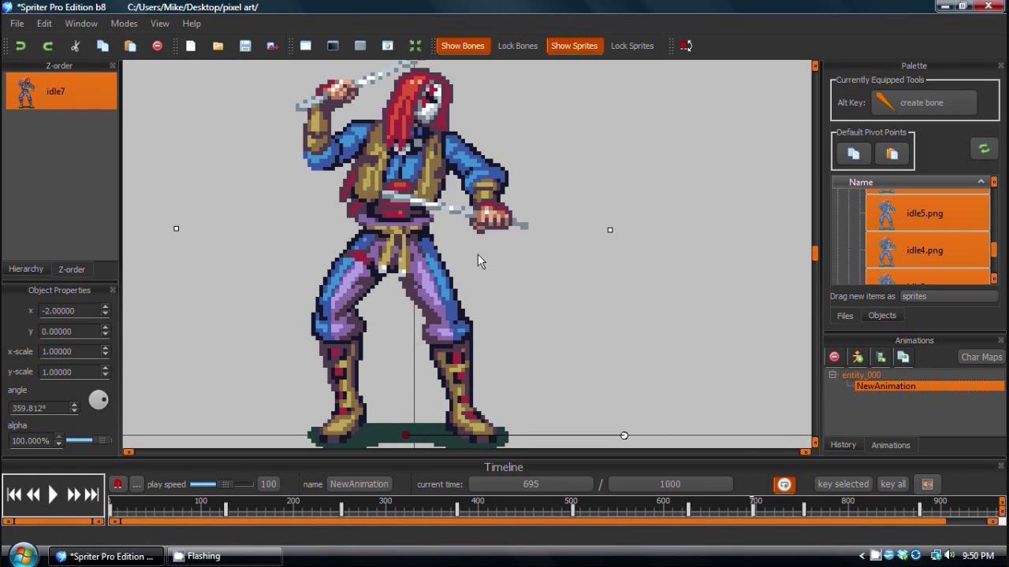
drag(478, 261, 414, 246)
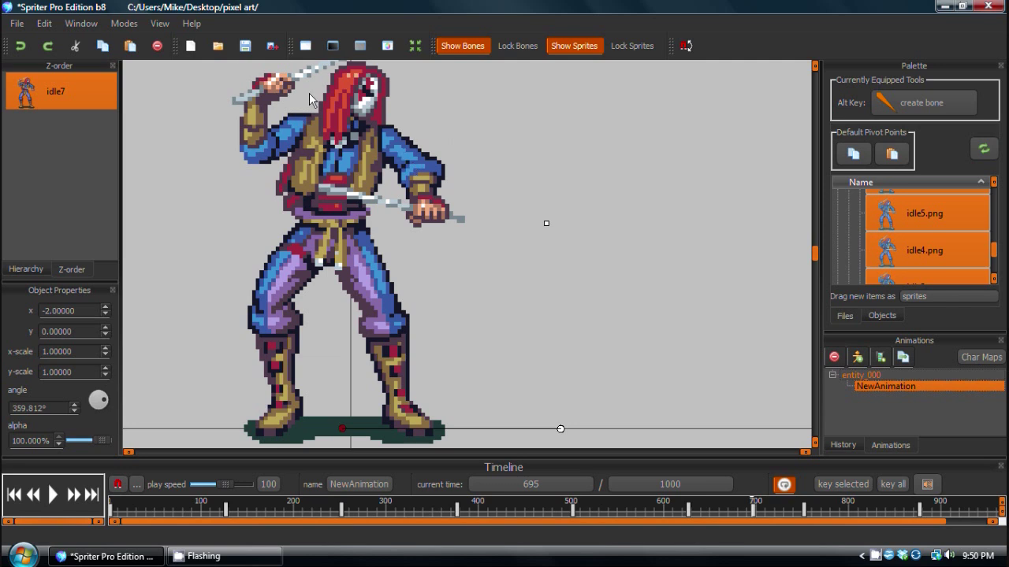
click(88, 25)
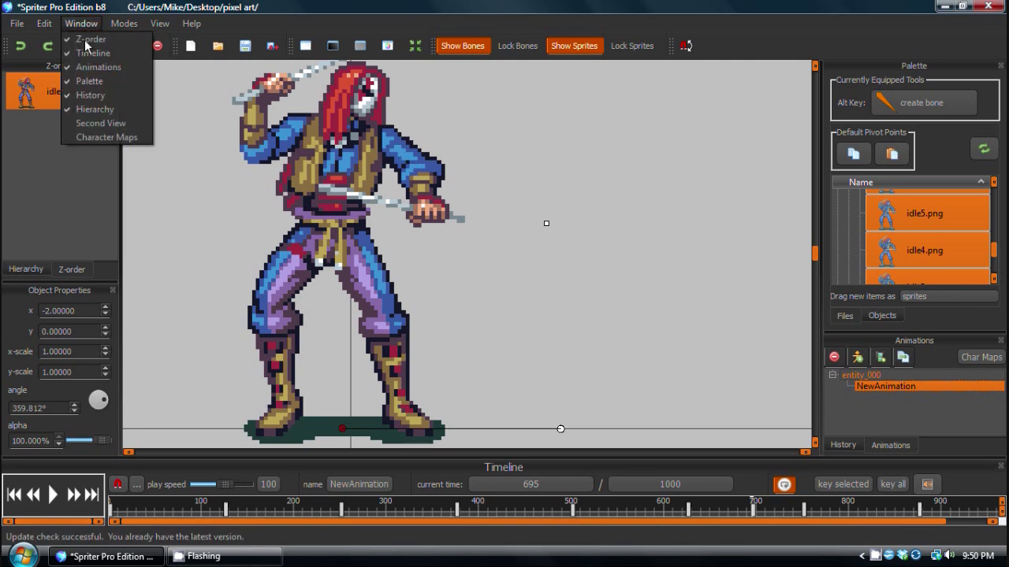
- Open a floating Second View, move it right, nudge the character and start playback
click(106, 124)
drag(465, 128, 620, 134)
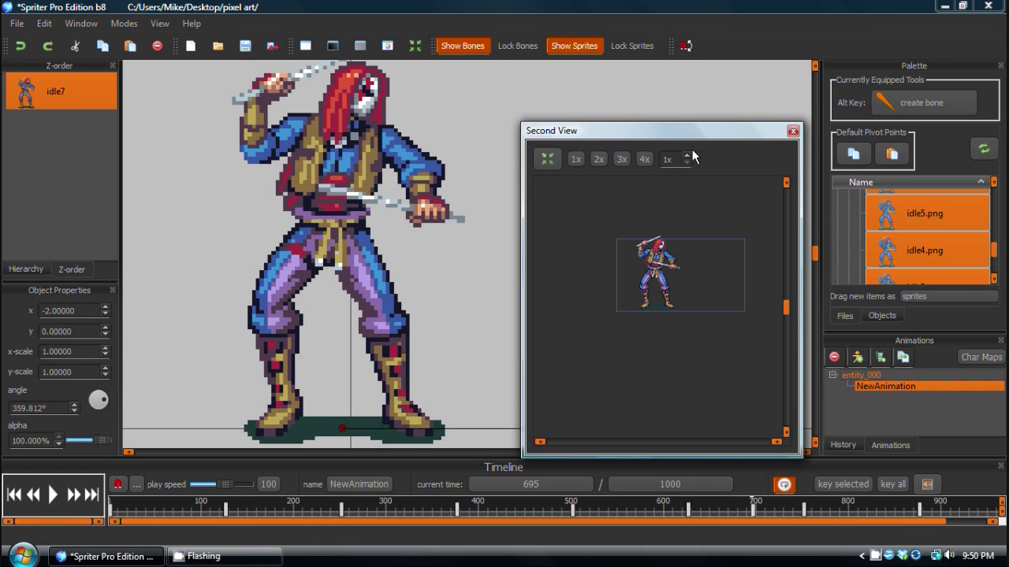
drag(692, 131, 811, 171)
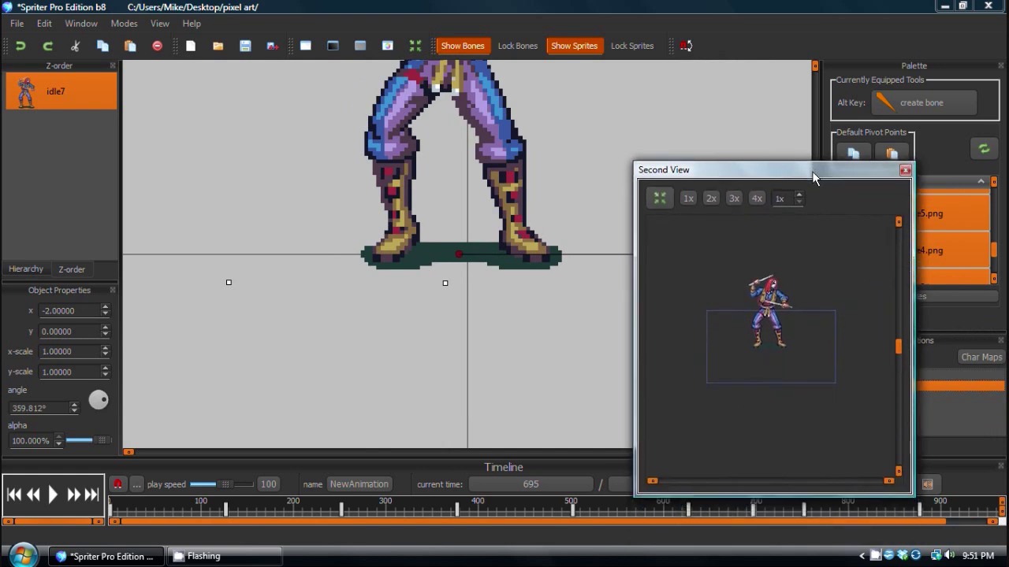
scroll(425, 269, up, 5)
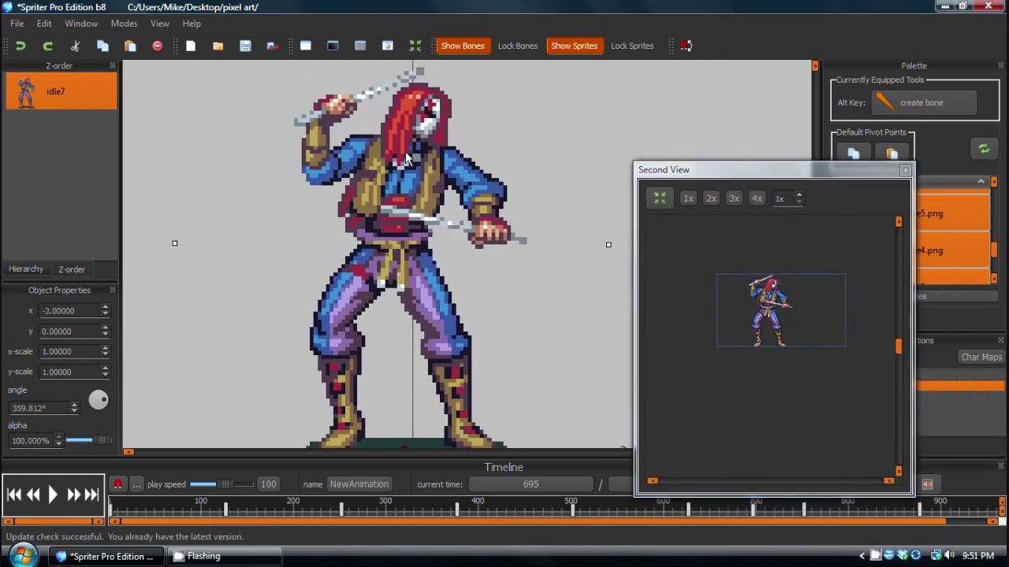
drag(406, 158, 452, 170)
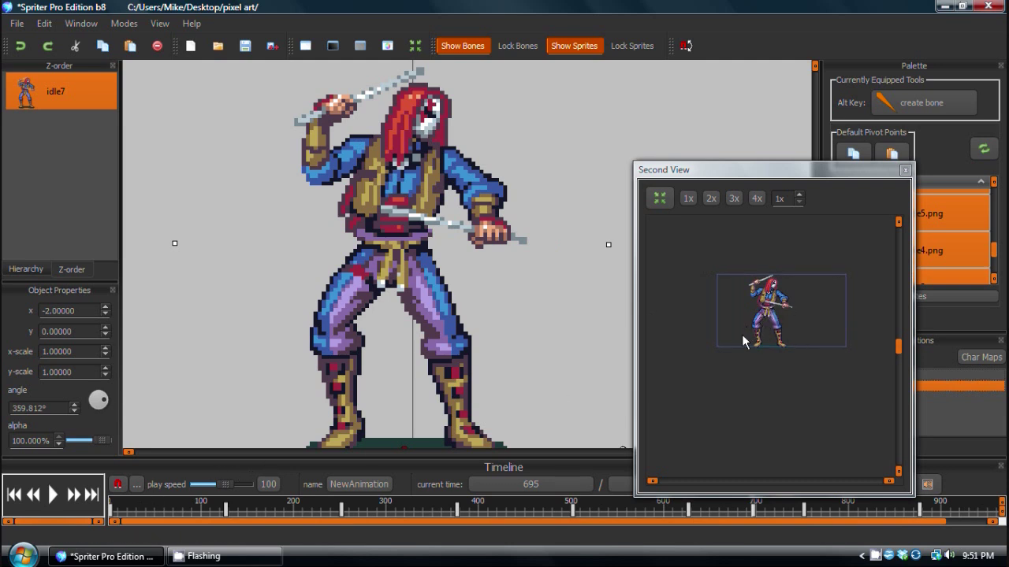
click(53, 495)
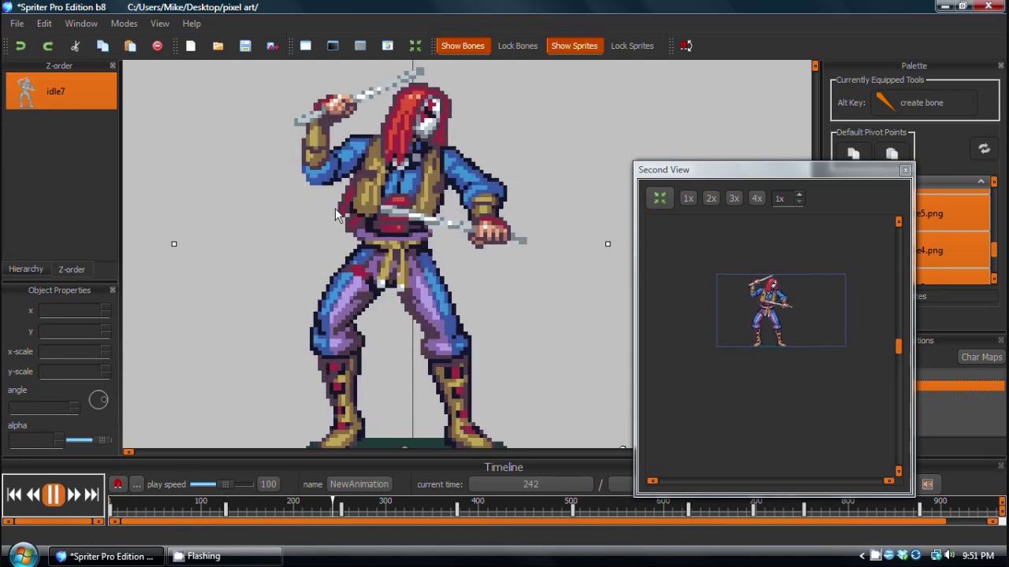
- Zoom and pan the main canvas to the character's head, then pan it from the Second View
scroll(355, 223, up, 4)
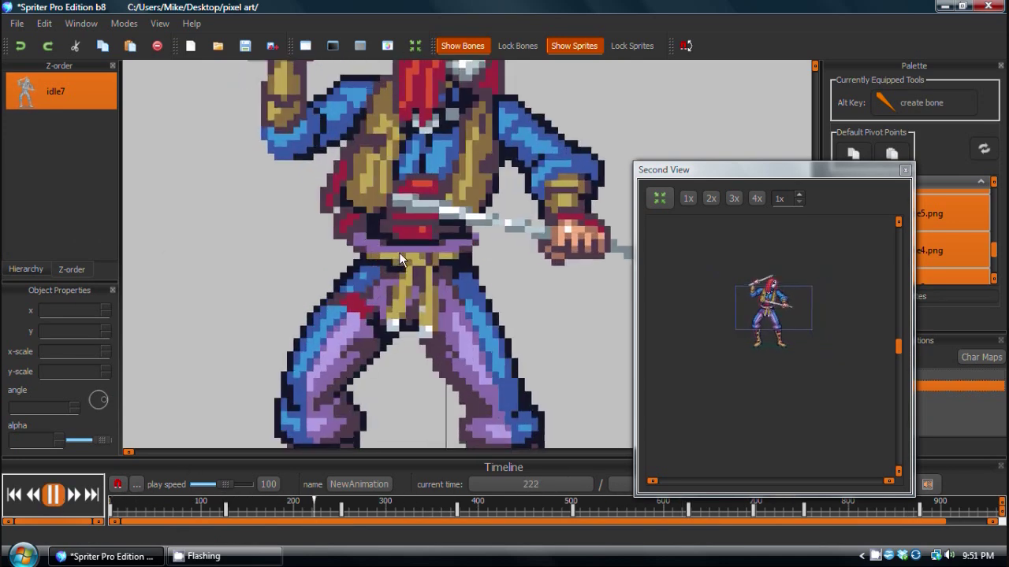
drag(382, 235, 354, 311)
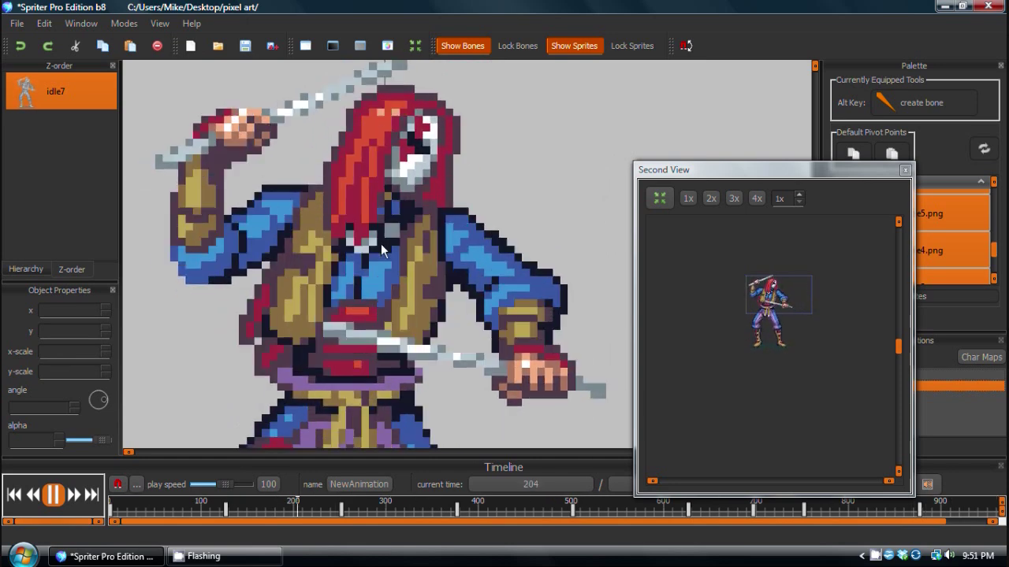
scroll(389, 319, down, 2)
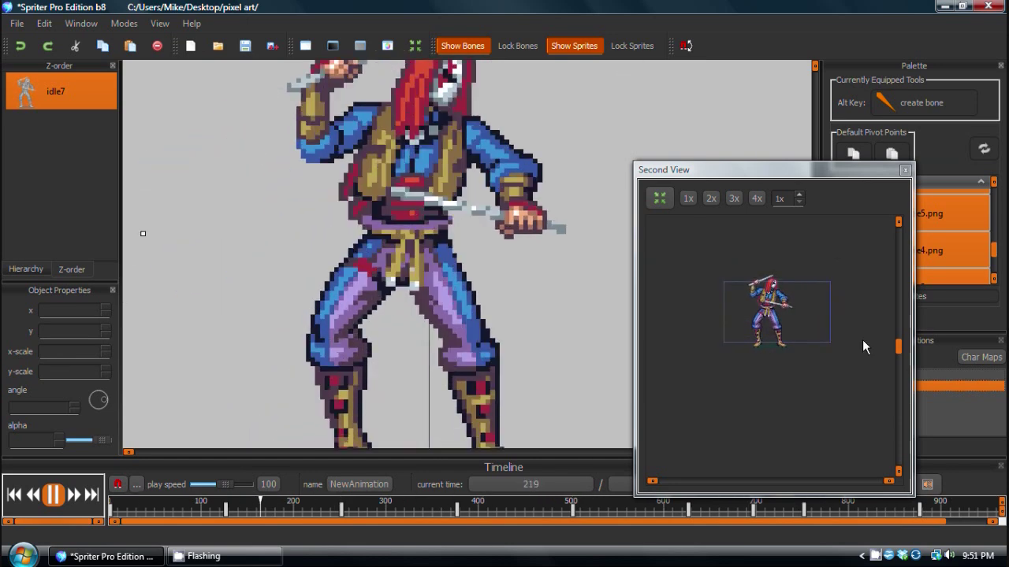
click(749, 306)
drag(749, 306, 771, 301)
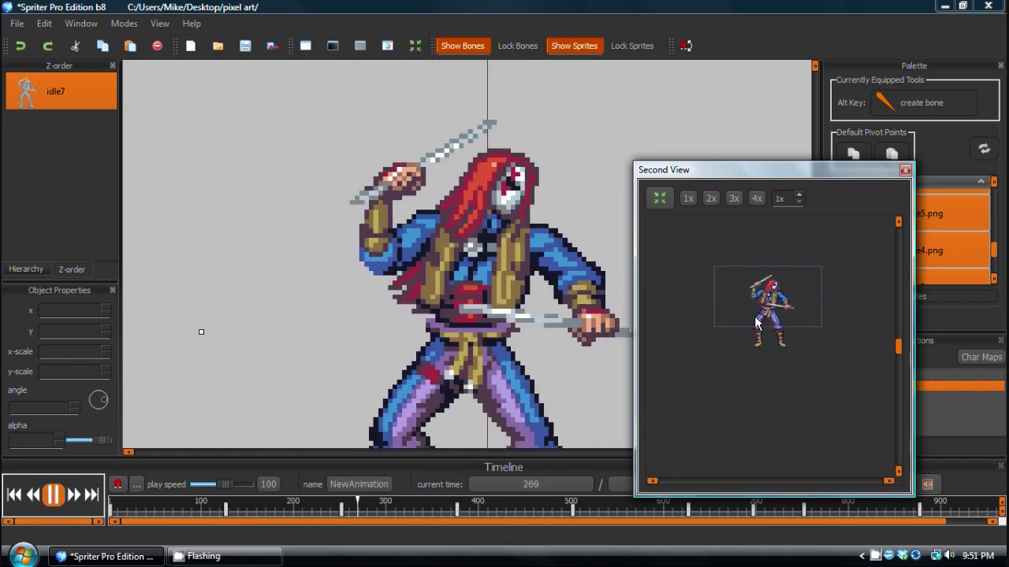
scroll(532, 254, up, 6)
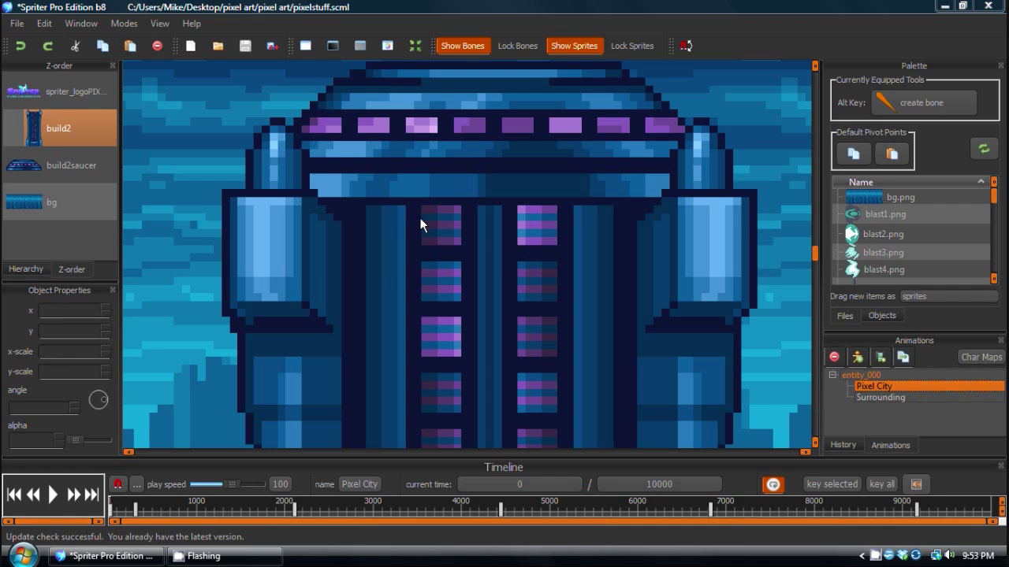
- Select the build2saucer, build2 tower and bg backdrop while panning around Pixel City
click(420, 218)
drag(465, 162, 469, 271)
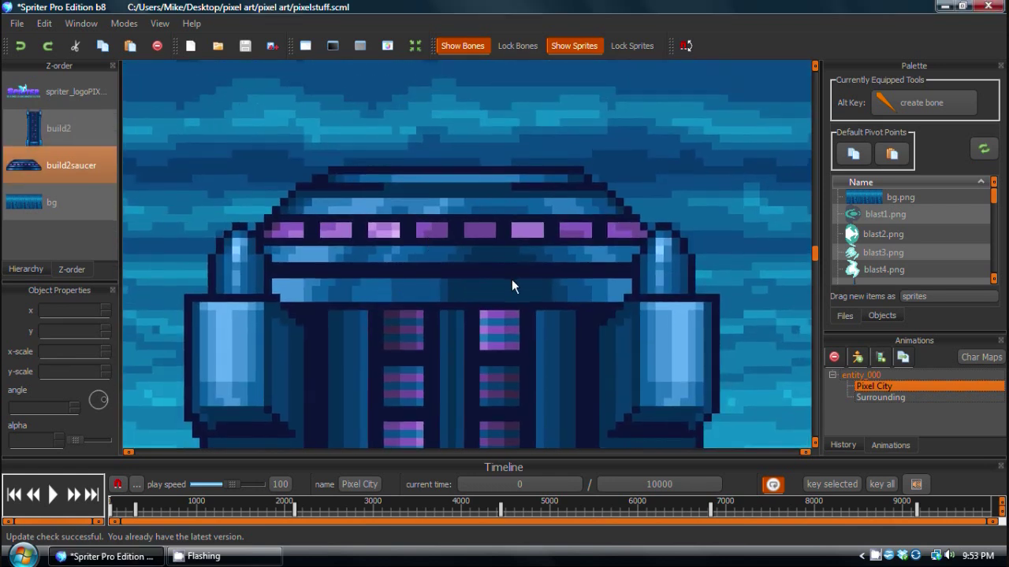
scroll(513, 286, down, 4)
click(626, 382)
drag(626, 382, 715, 333)
click(587, 285)
scroll(607, 288, down, 4)
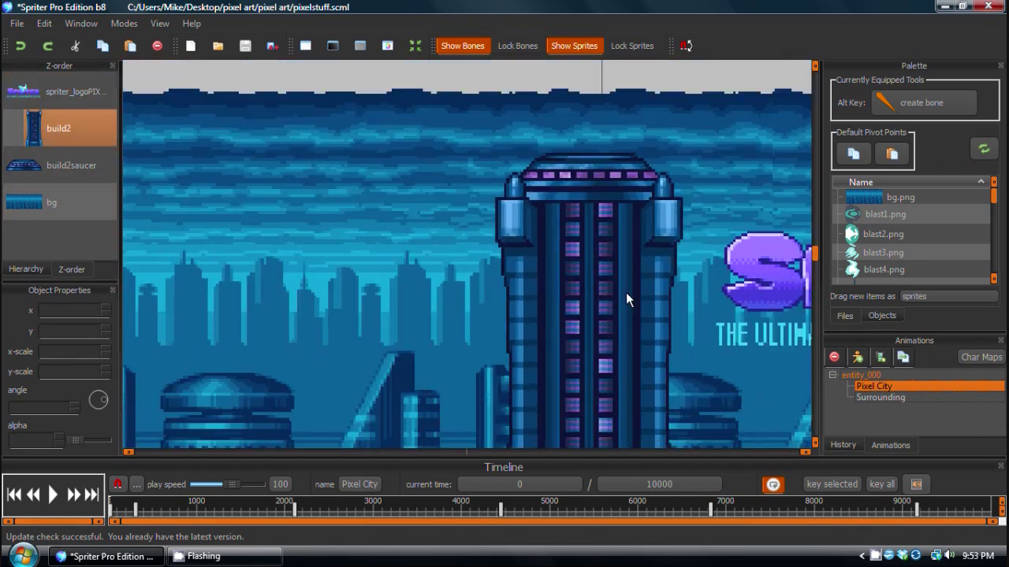
click(654, 347)
drag(567, 292, 457, 316)
click(458, 316)
drag(356, 289, 420, 356)
scroll(419, 356, up, 5)
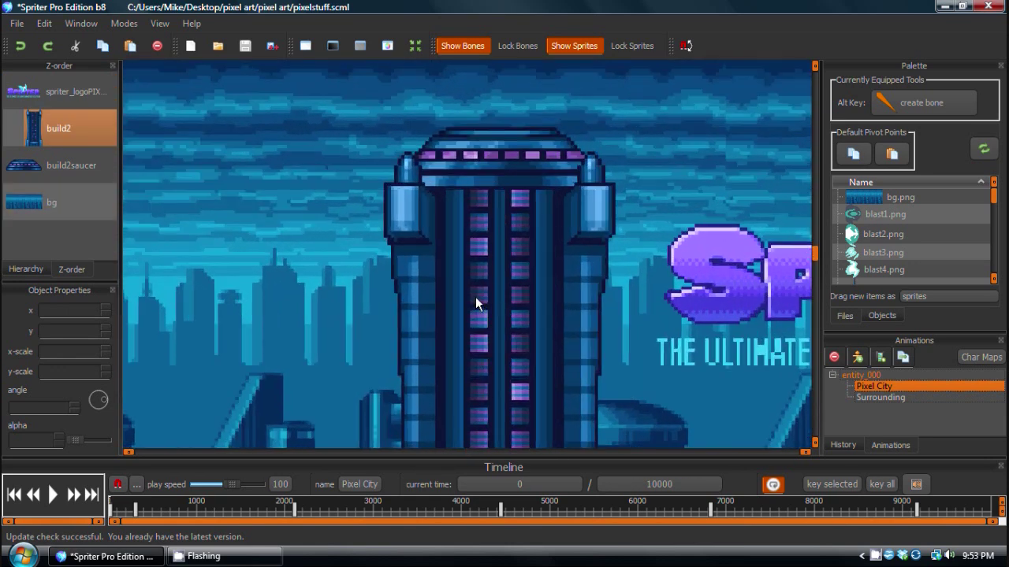
- Select the bg layer, scrub the Pixel City timeline back and forth, then play it
click(284, 440)
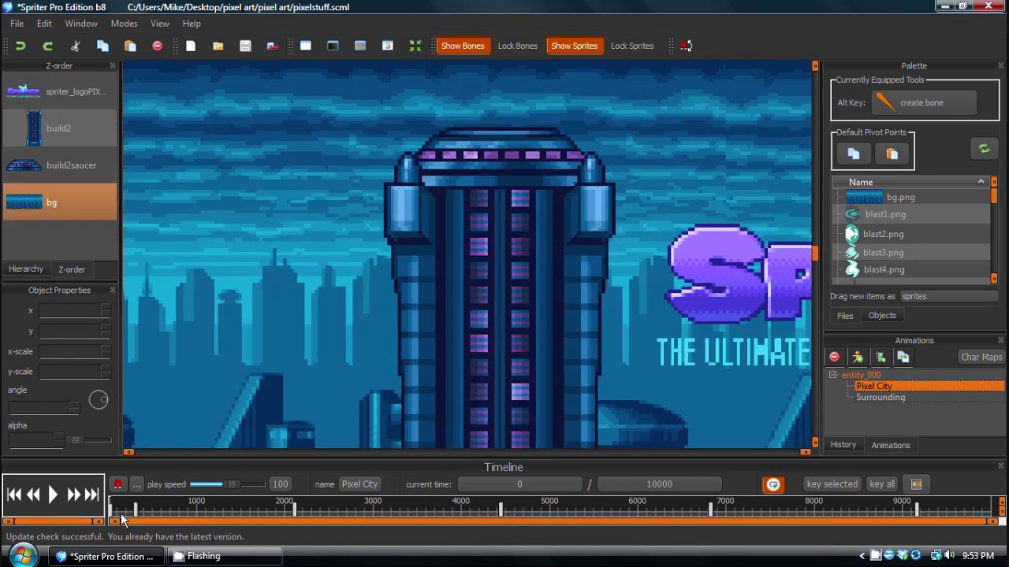
drag(122, 520, 518, 506)
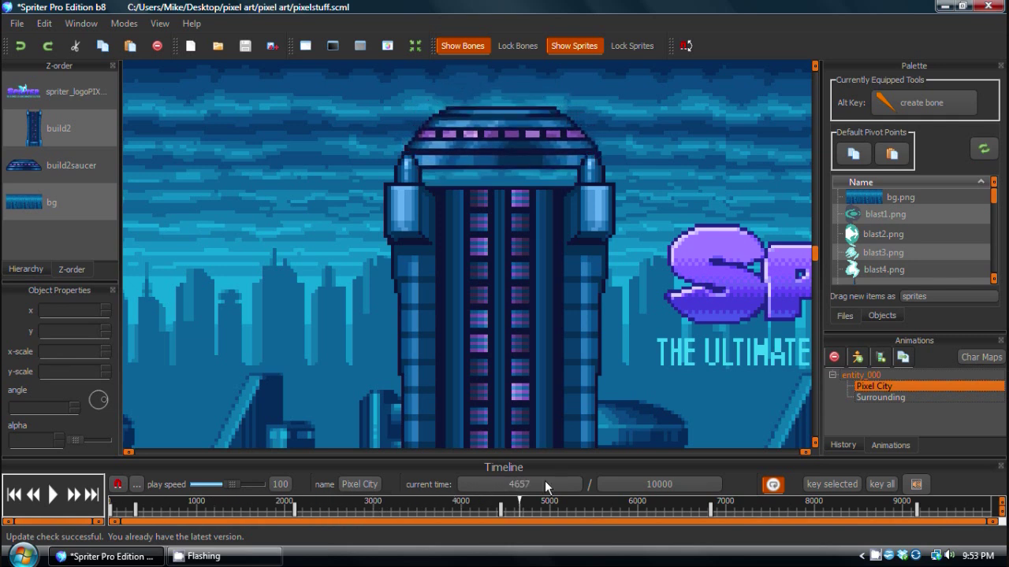
drag(240, 504, 54, 502)
click(53, 498)
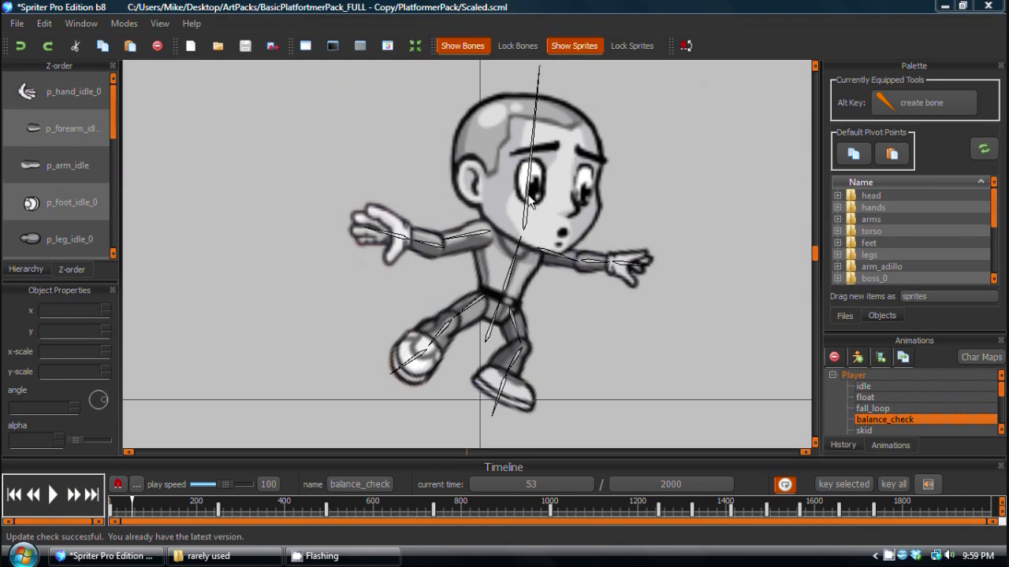
- Play the balance_check animation, pause it at 626 ms, and open the File menu
click(54, 500)
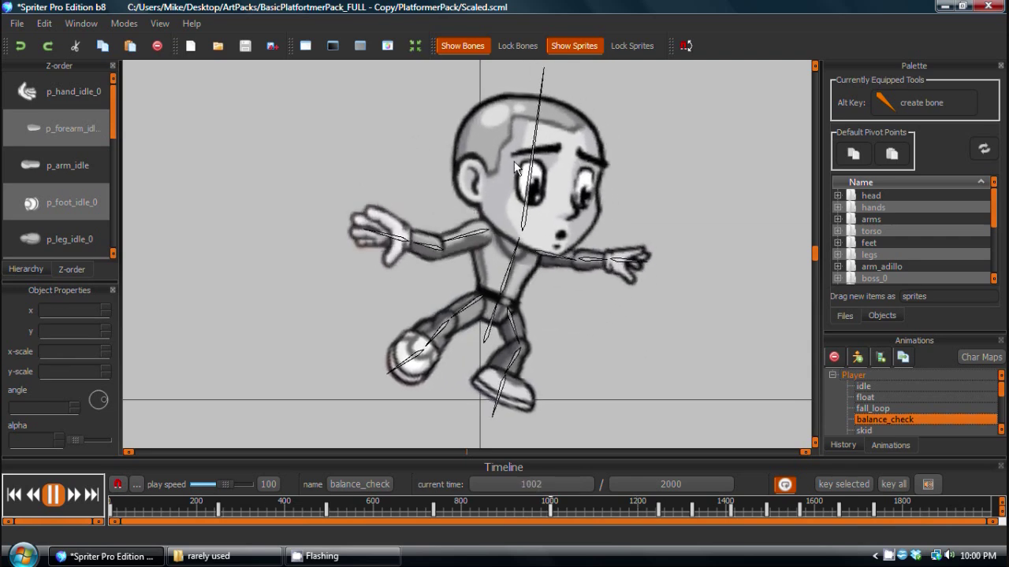
click(53, 494)
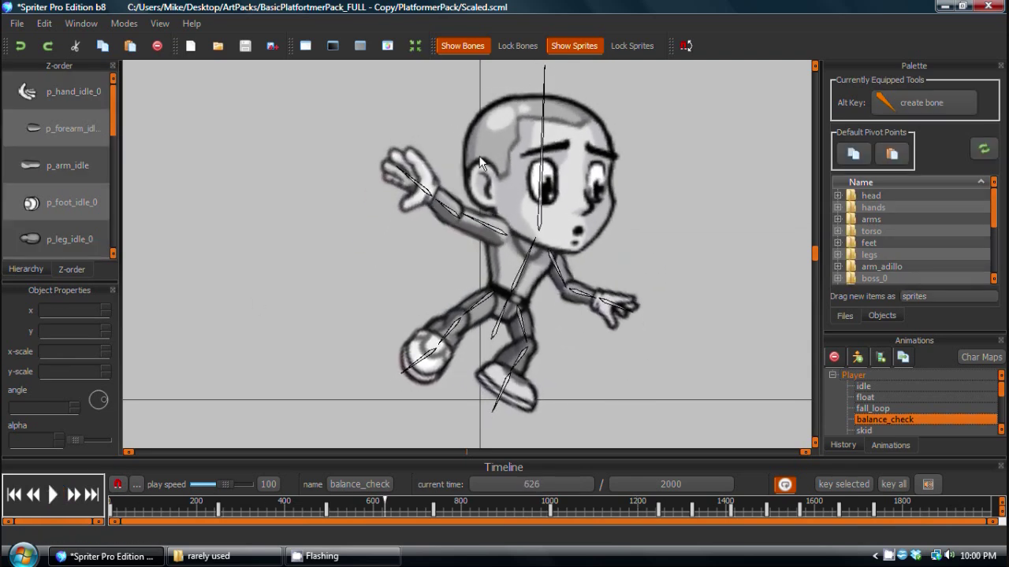
click(16, 22)
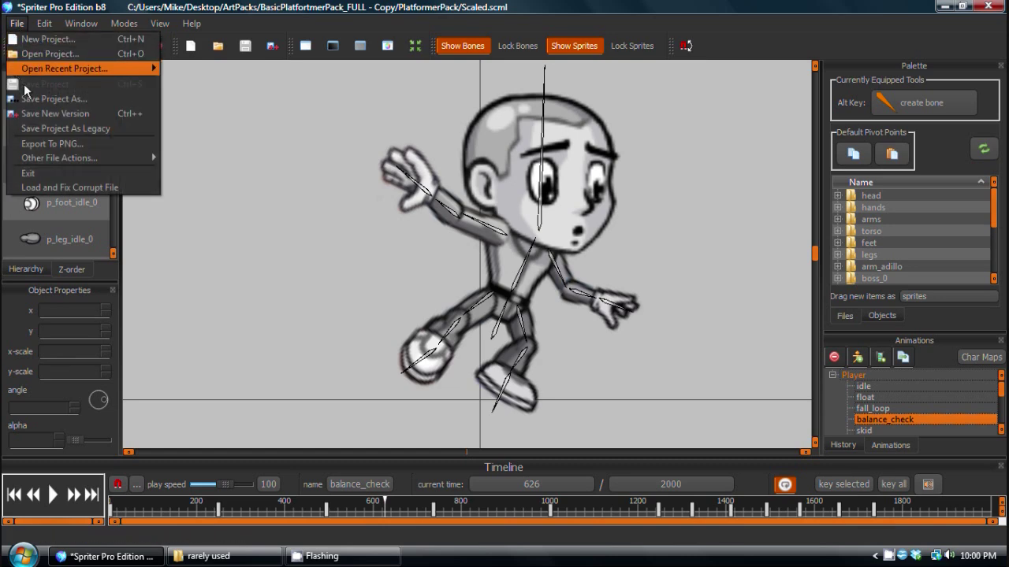
- Export balance_check to PNG on the Desktop with cliffEdge as the base file name
click(66, 145)
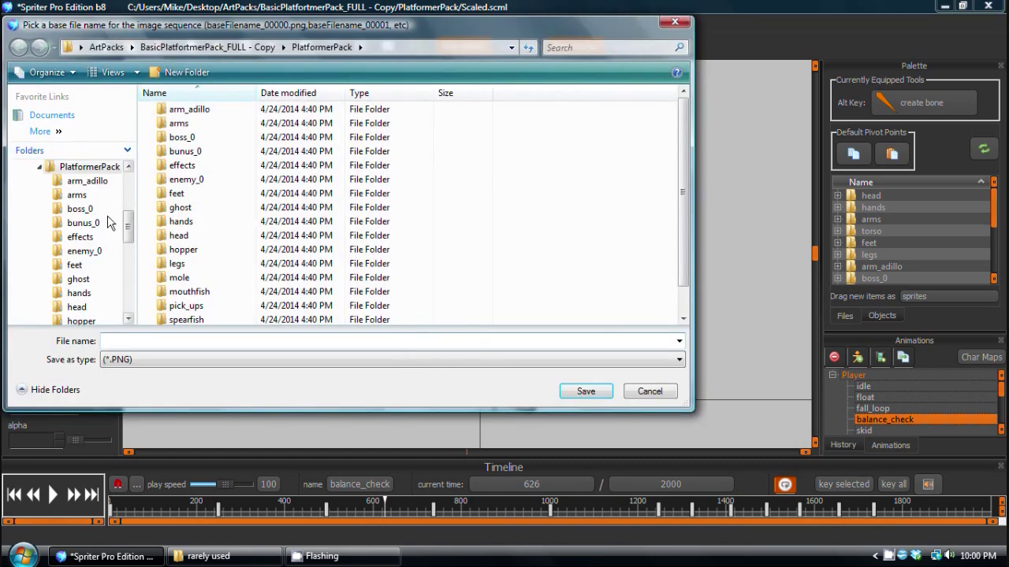
scroll(71, 236, up, 5)
click(54, 168)
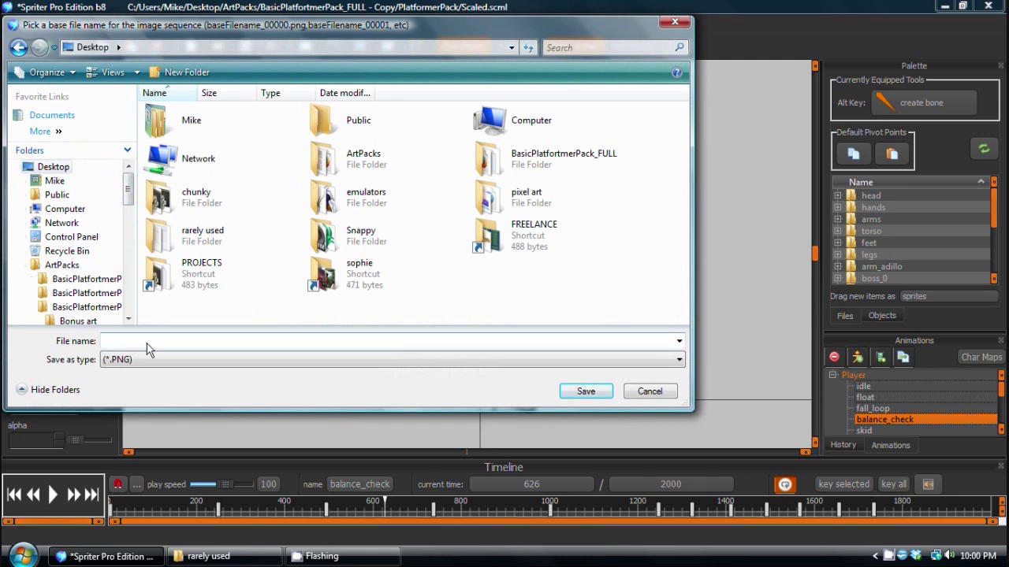
click(146, 341)
text(cliffEdge)
click(581, 392)
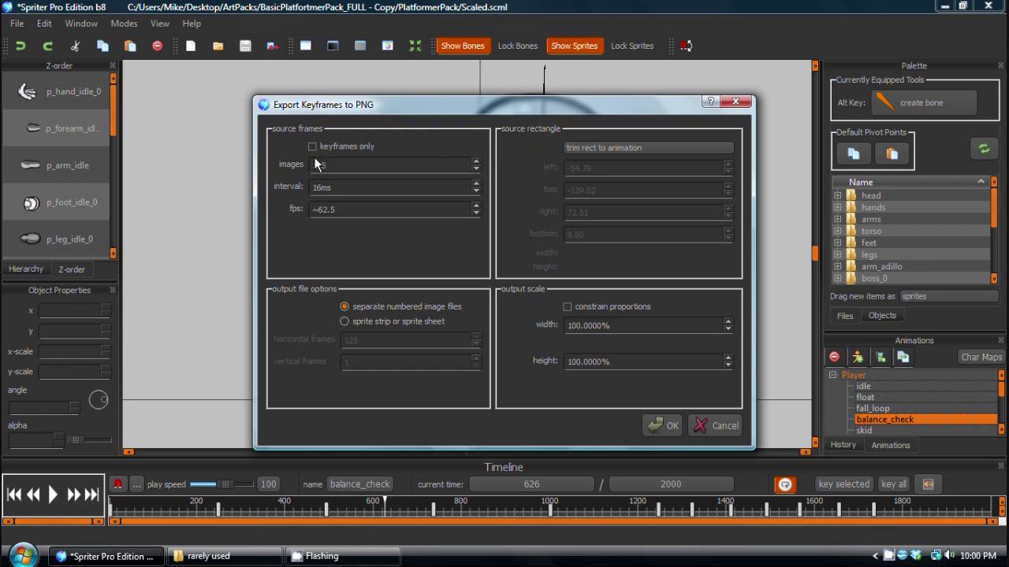
- Set the PNG export to 24 images, giving an 83ms interval at about 12 fps
drag(573, 106, 520, 91)
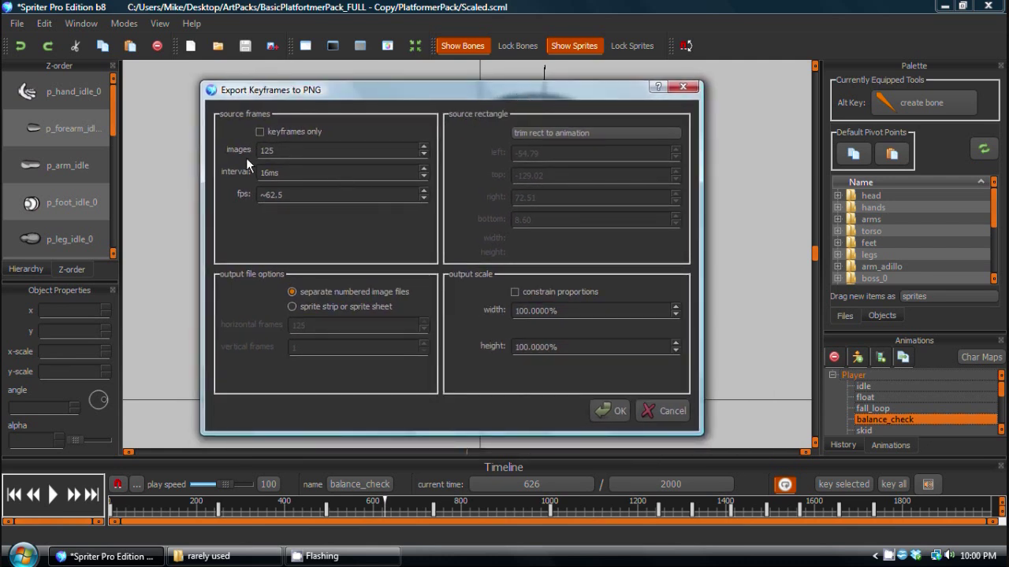
double_click(296, 154)
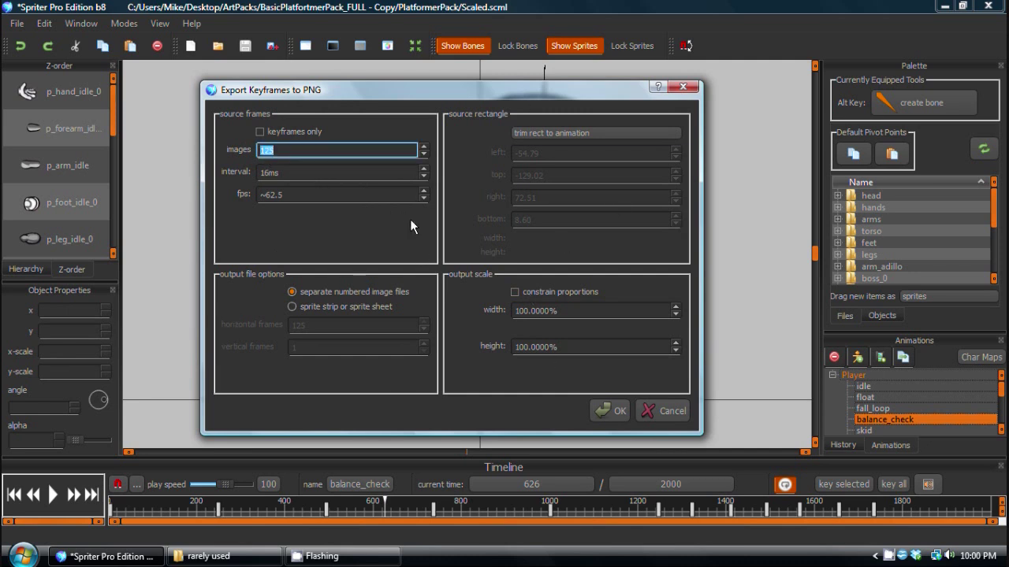
click(287, 168)
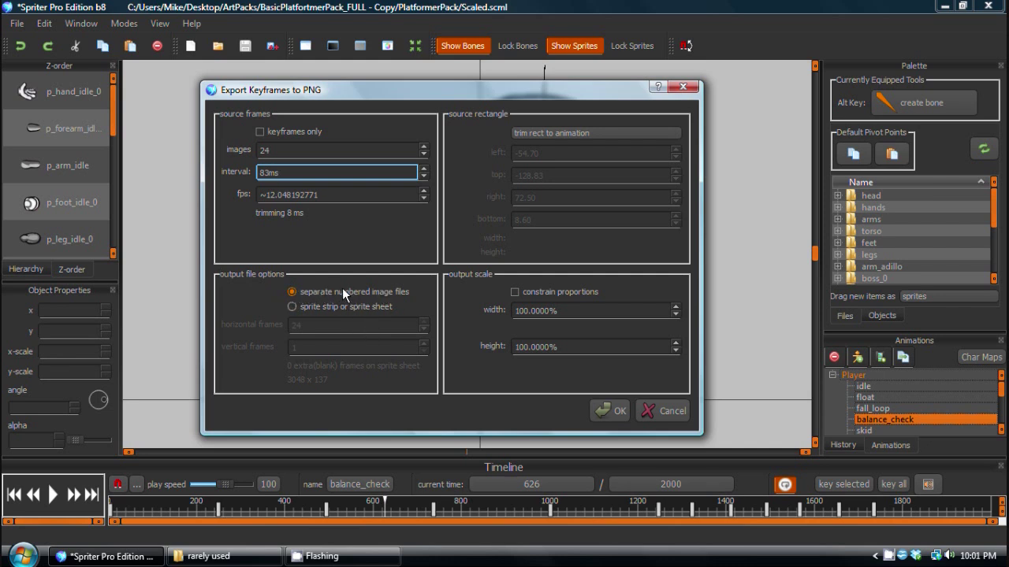
- Export cliffEdge as one 6×4 sprite sheet, 762 x 548 with constrained proportions
click(292, 308)
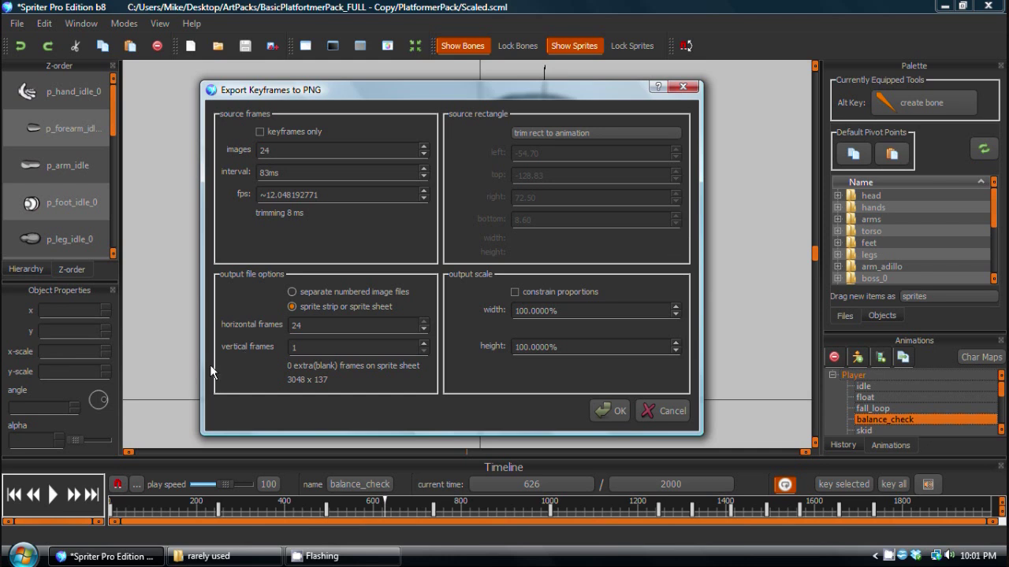
click(296, 347)
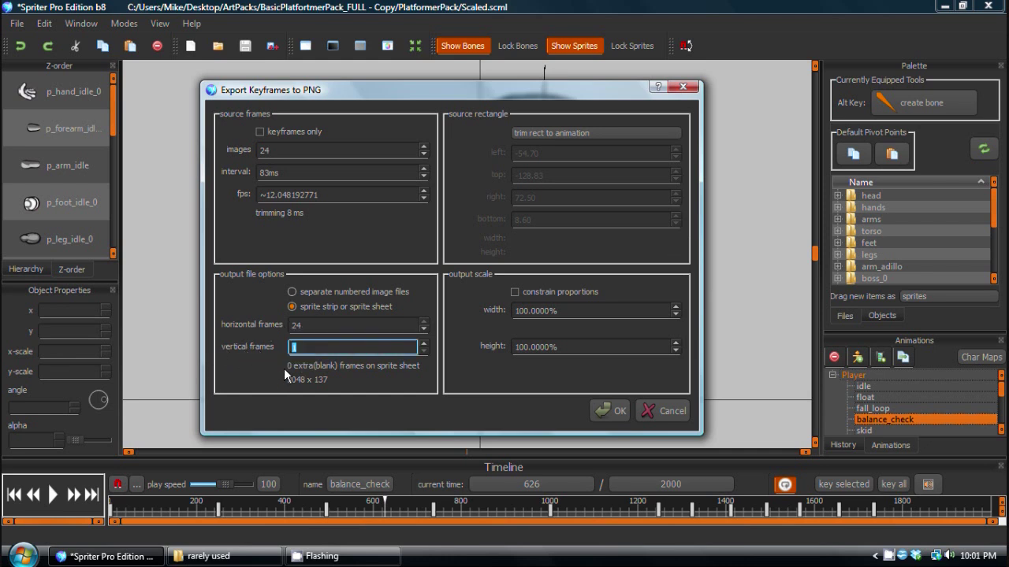
text(2)
double_click(307, 346)
text(4)
click(514, 292)
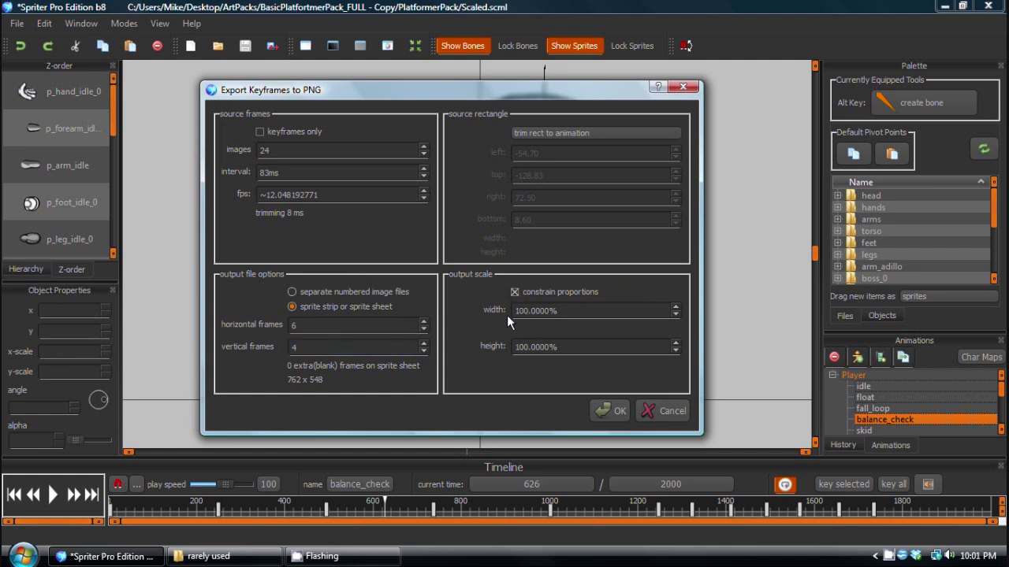
drag(526, 310, 403, 317)
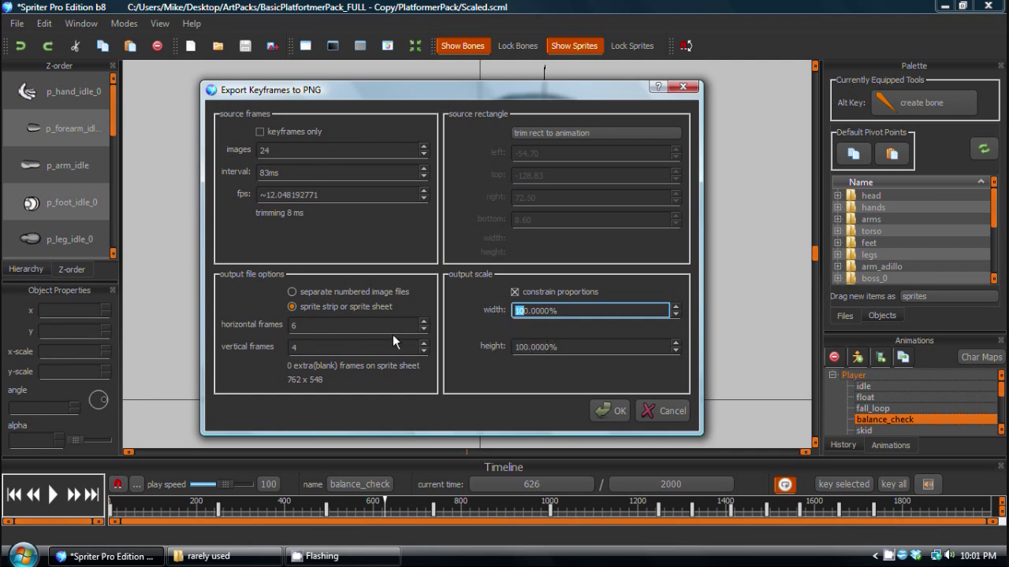
click(610, 410)
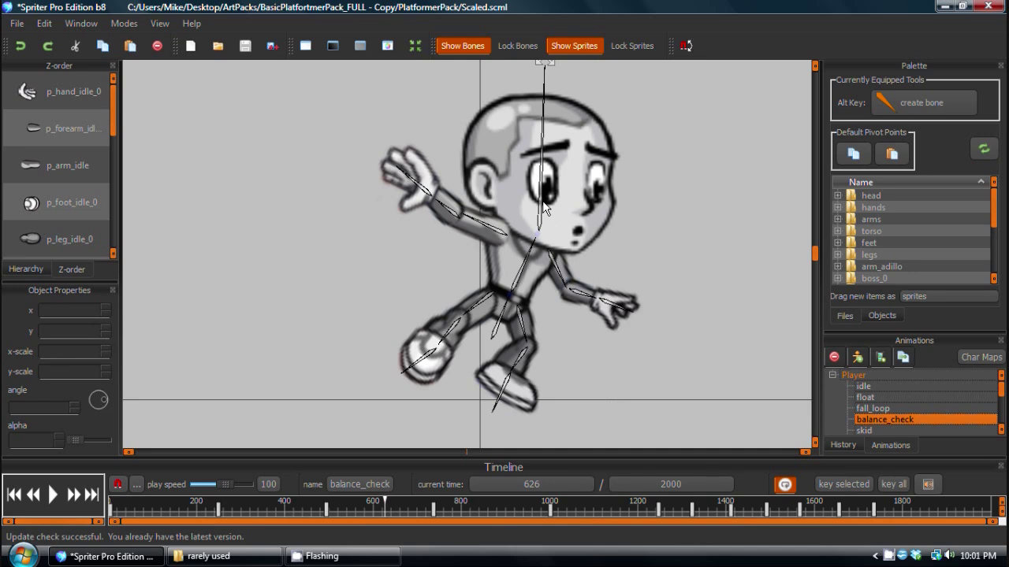
click(944, 6)
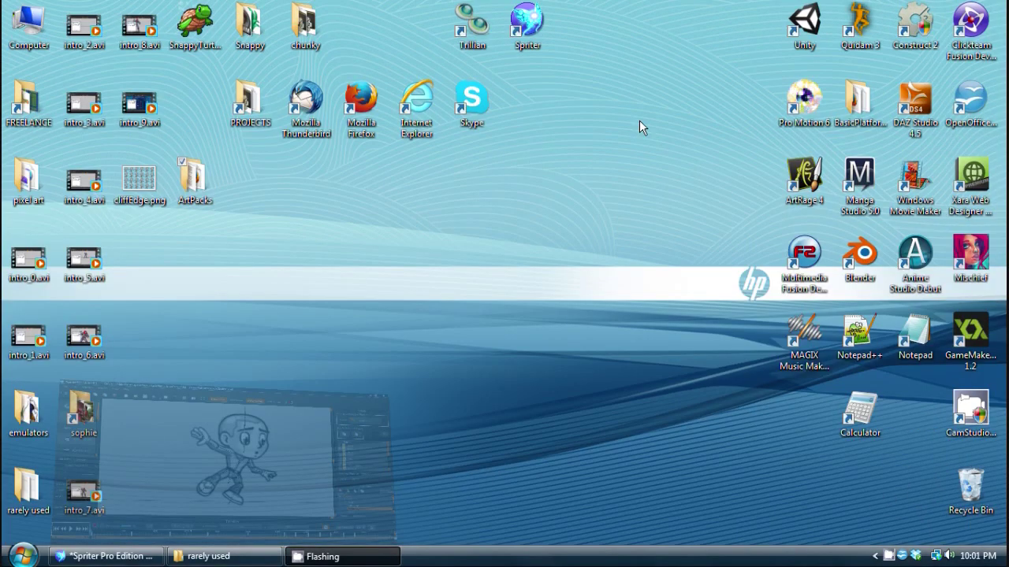
double_click(139, 193)
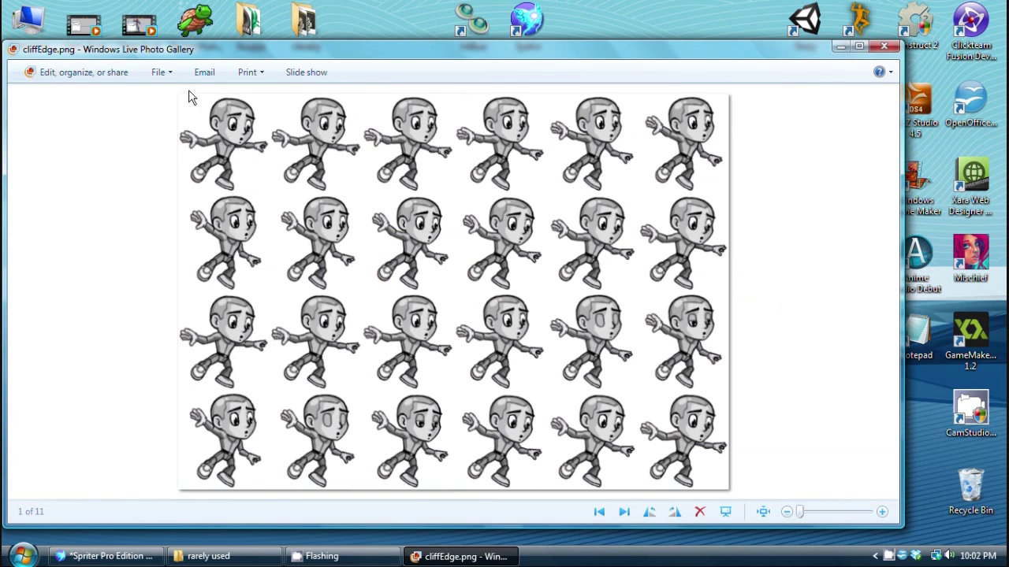
click(881, 49)
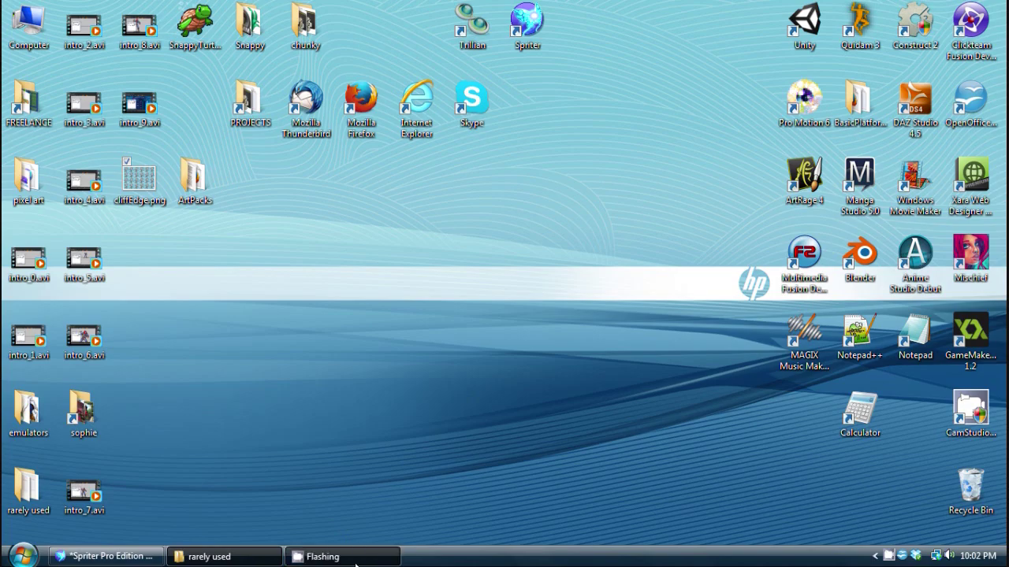
- Restore Spriter and render the balance_check pose at 626 ms in Pixel Art Mode
click(139, 555)
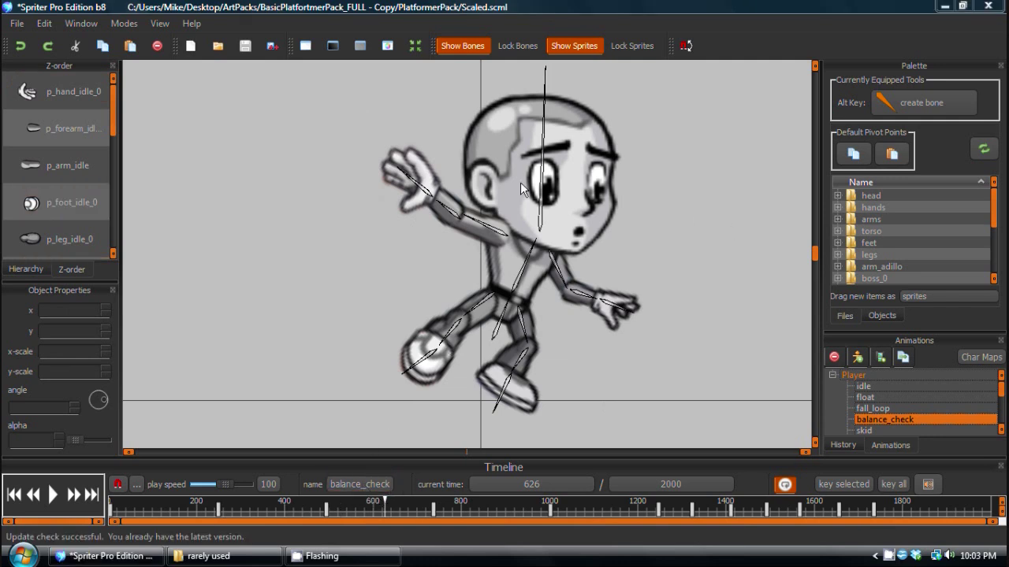
click(498, 226)
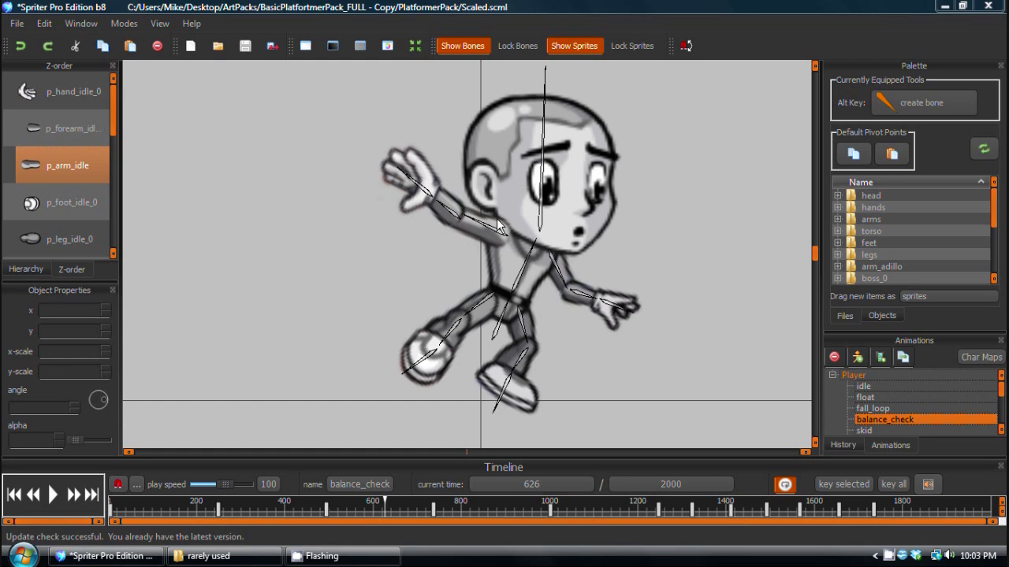
drag(566, 249, 550, 246)
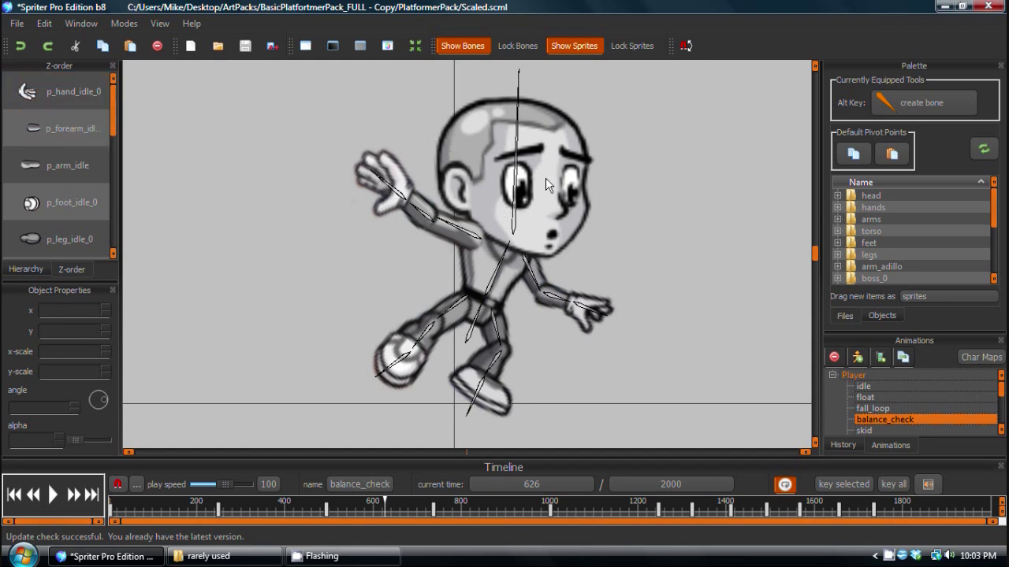
click(127, 26)
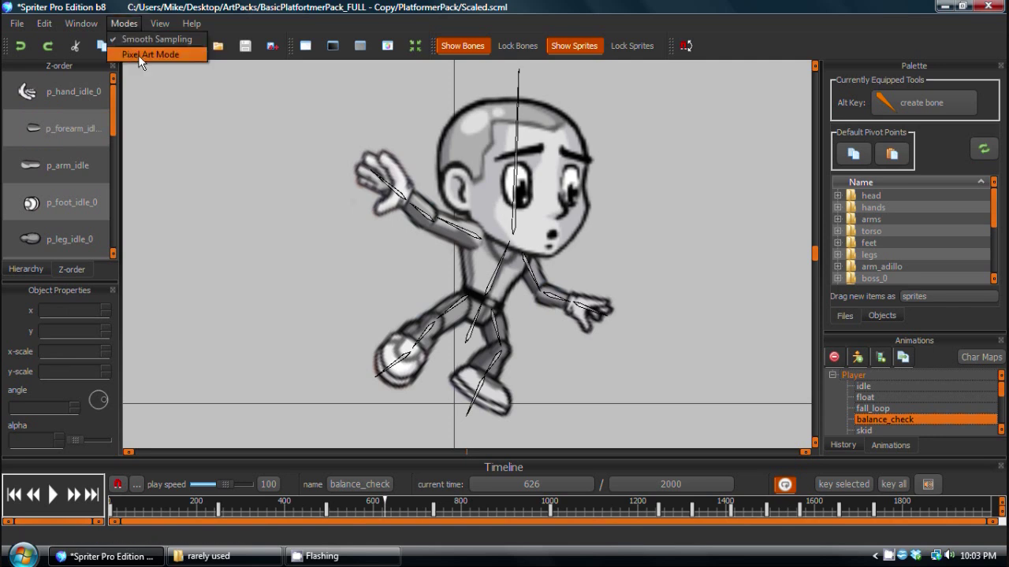
click(138, 56)
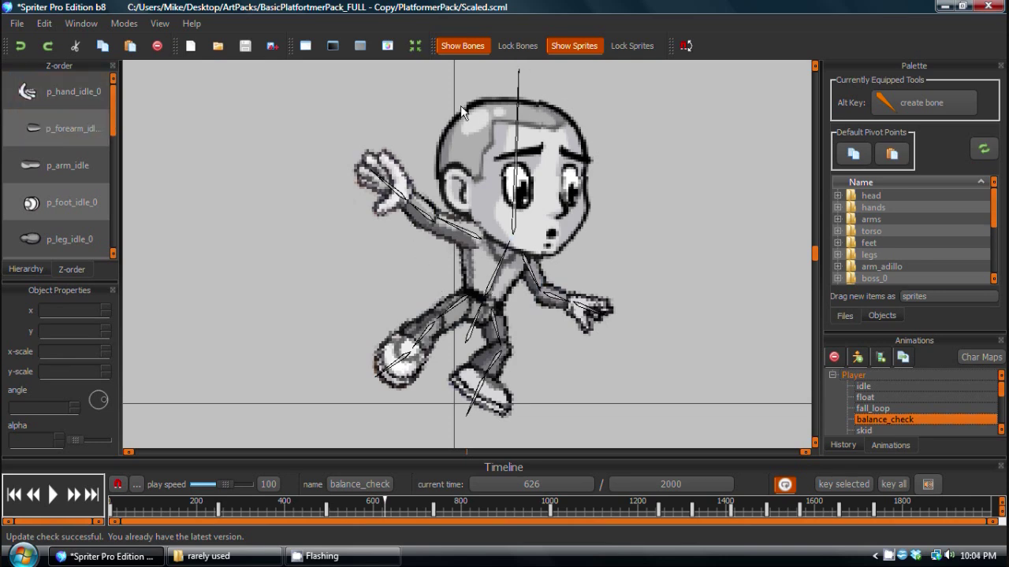
- Scrub and zoom through the pixel-art balance_check poses, then play it from 0 ms
drag(153, 503, 189, 477)
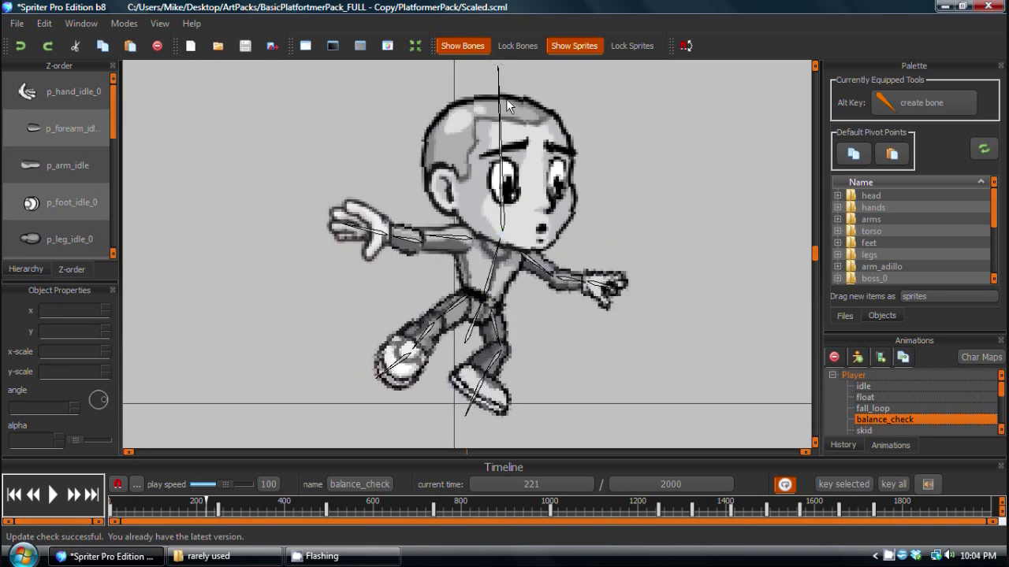
scroll(473, 158, up, 6)
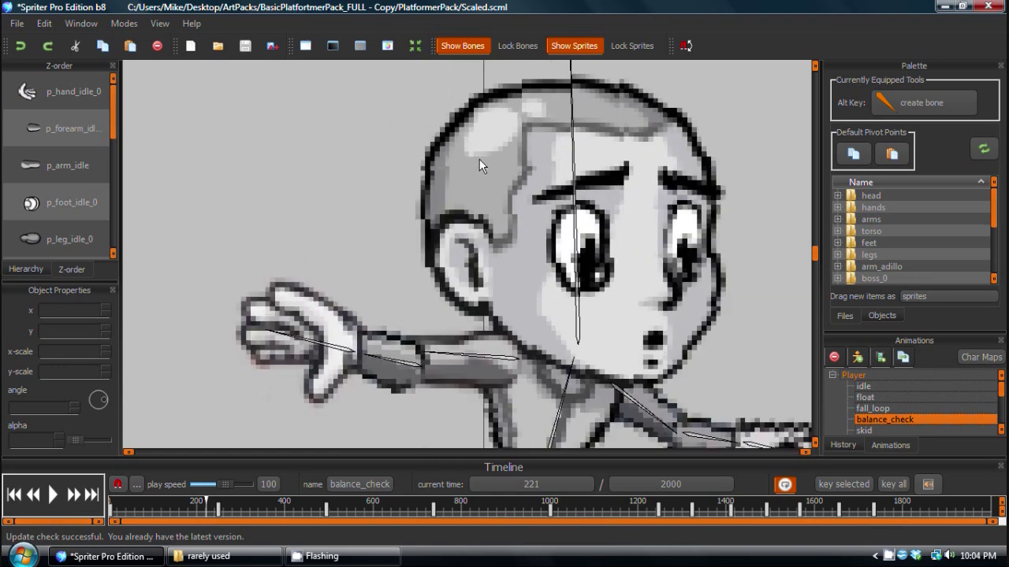
drag(163, 505, 331, 502)
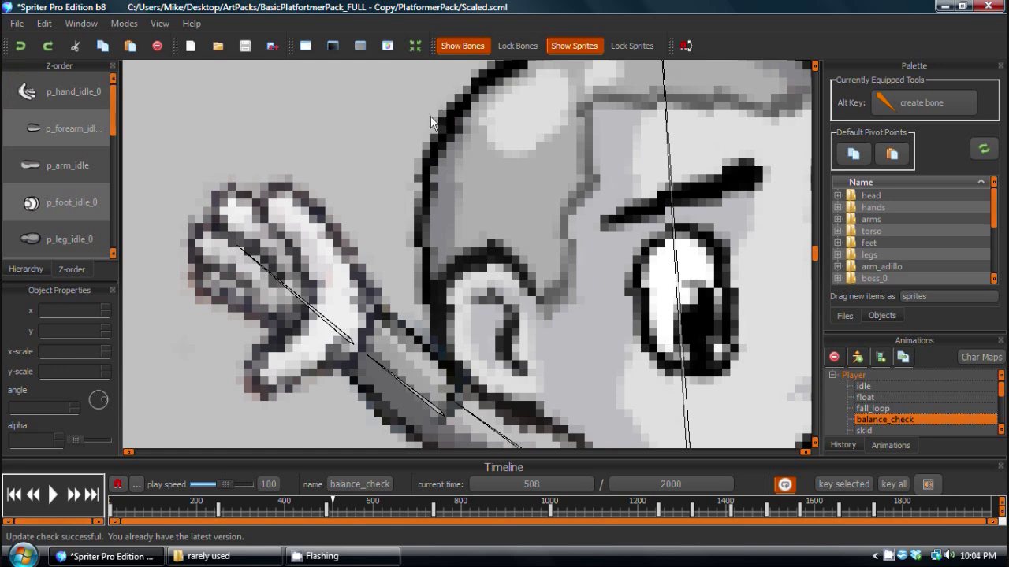
scroll(429, 137, down, 6)
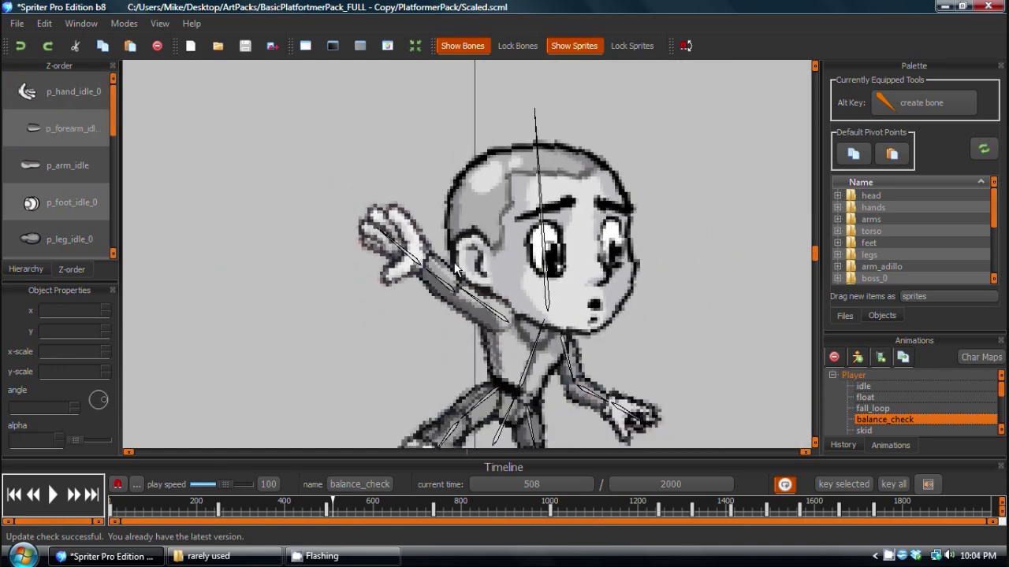
drag(421, 315, 400, 205)
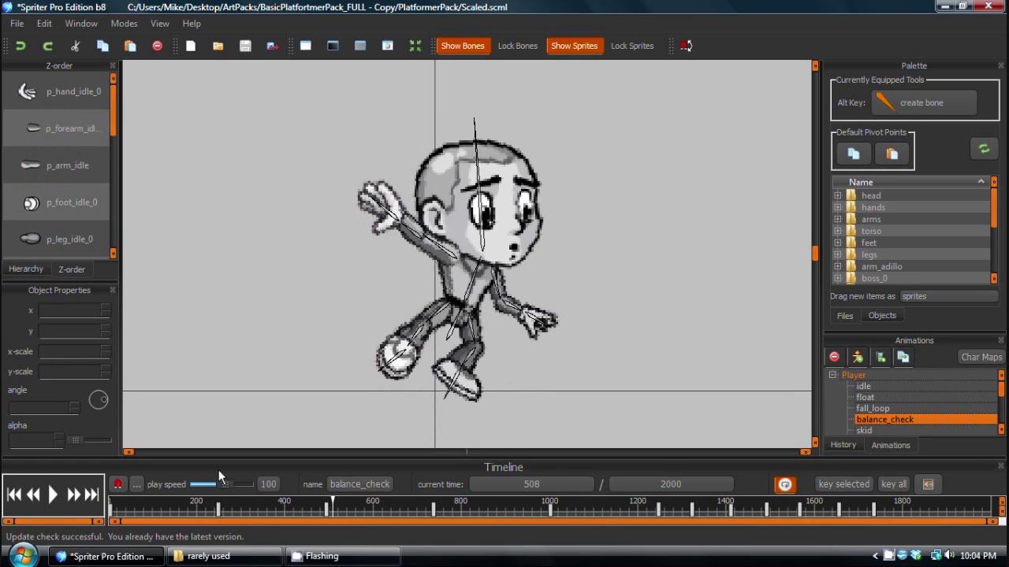
key(space)
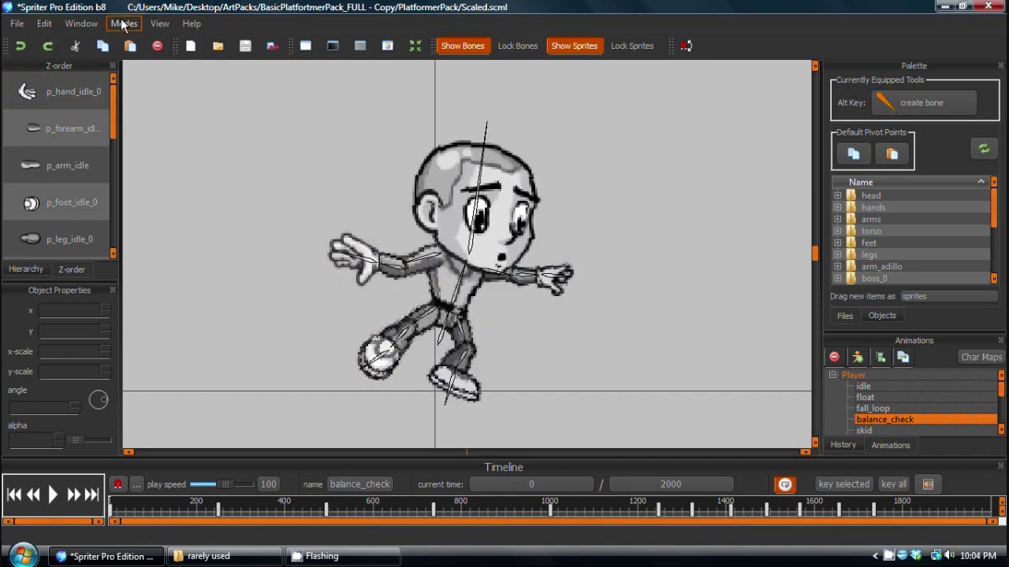
- Export a PNG sequence to the Desktop with base file name PixelArtMode
click(19, 25)
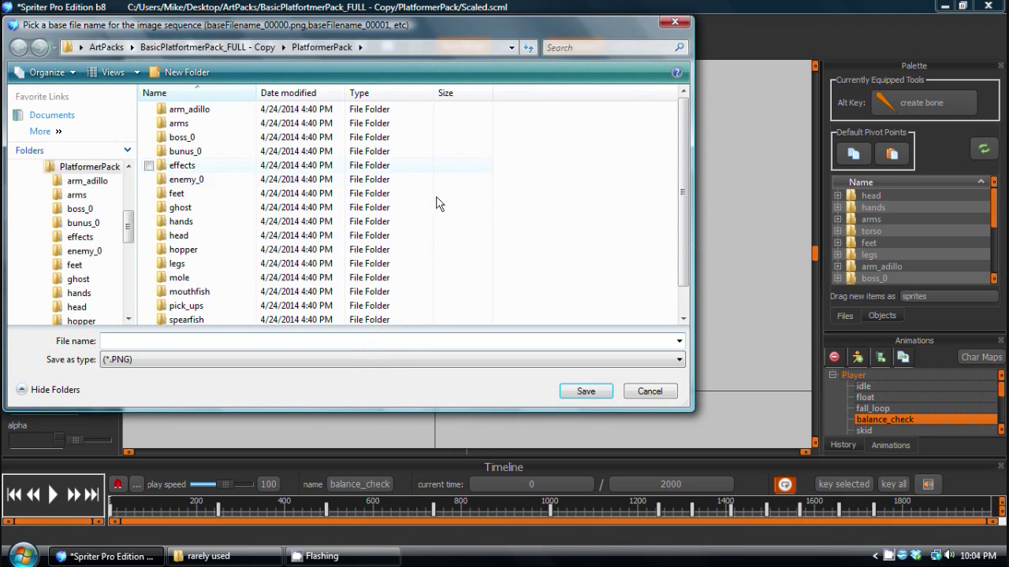
scroll(684, 189, down, 1)
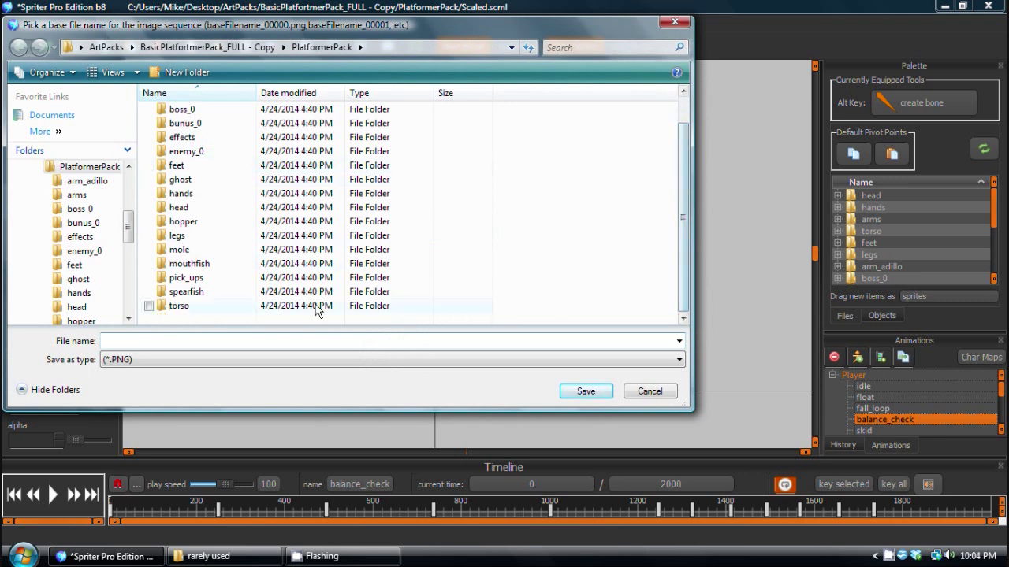
drag(128, 227, 126, 175)
click(52, 167)
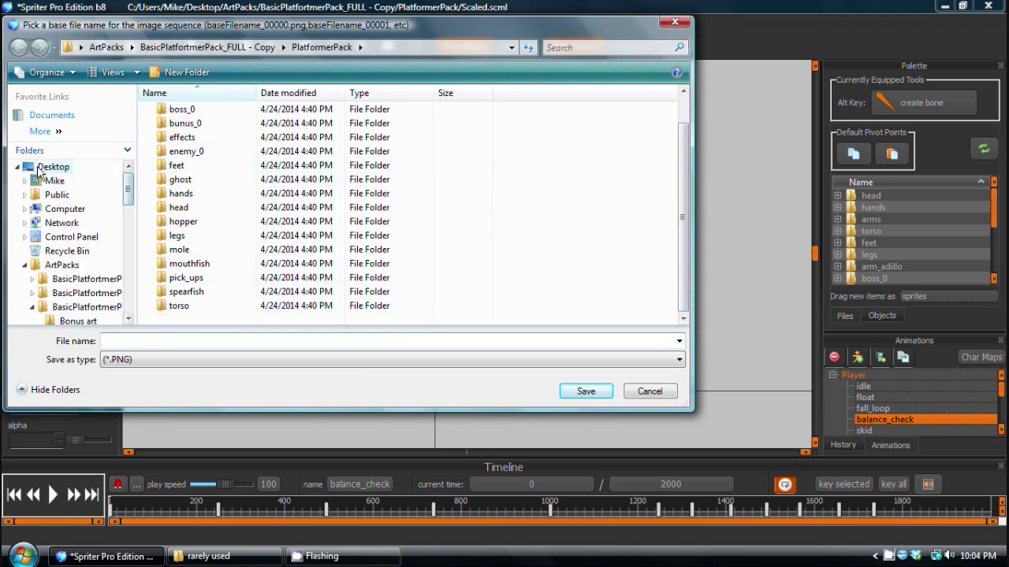
click(175, 344)
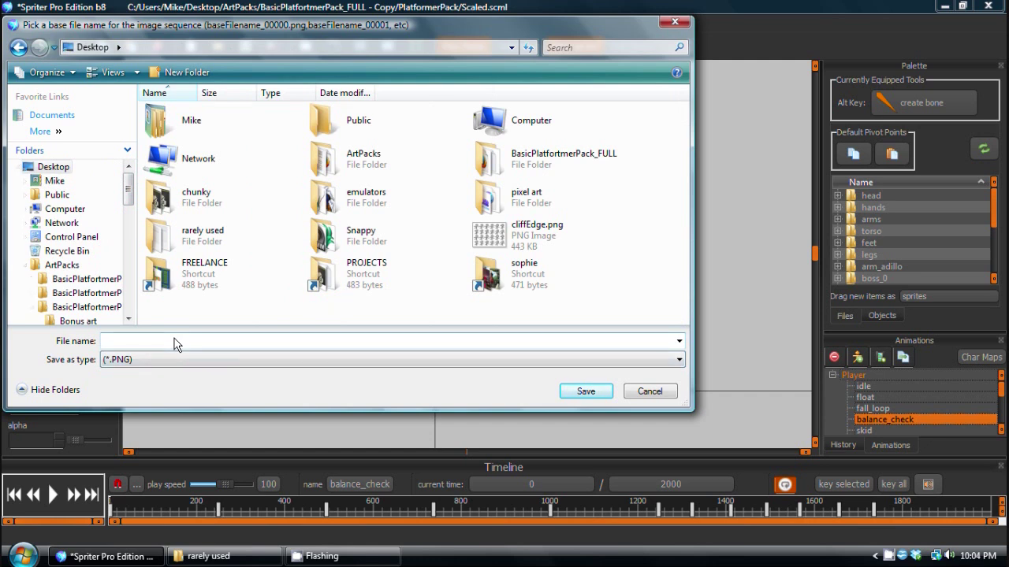
text(Pixel)
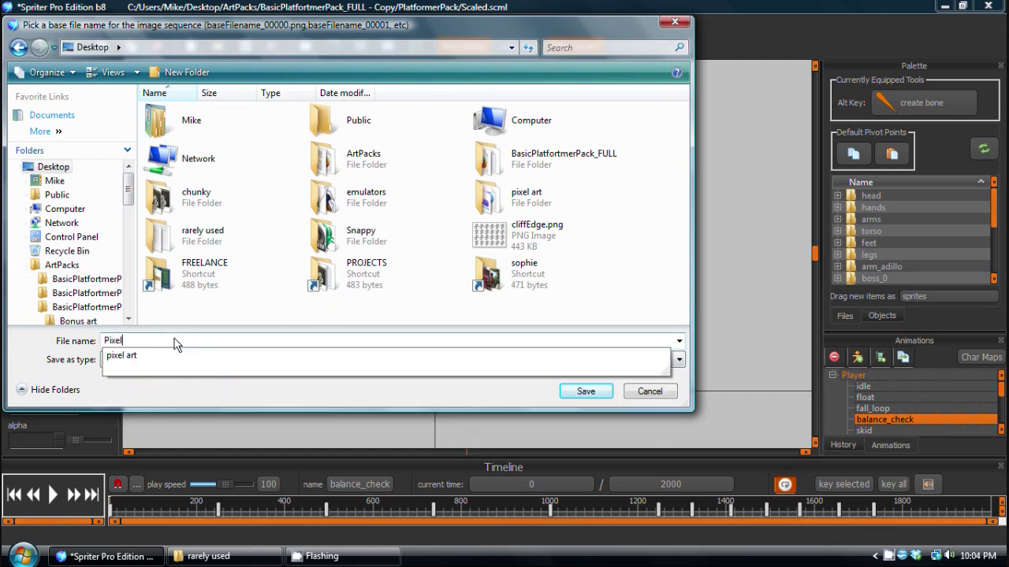
text(ArtMode)
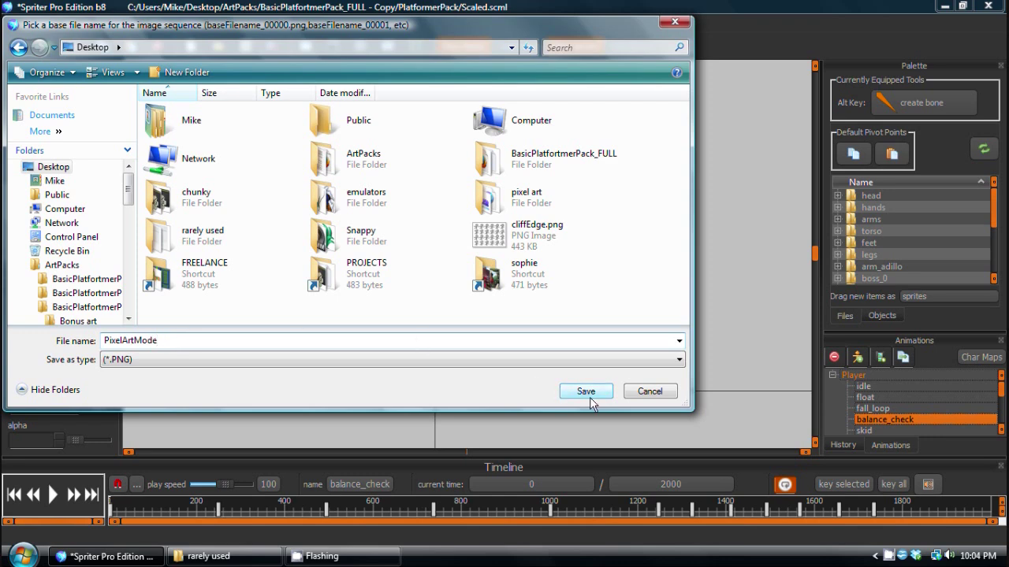
click(586, 390)
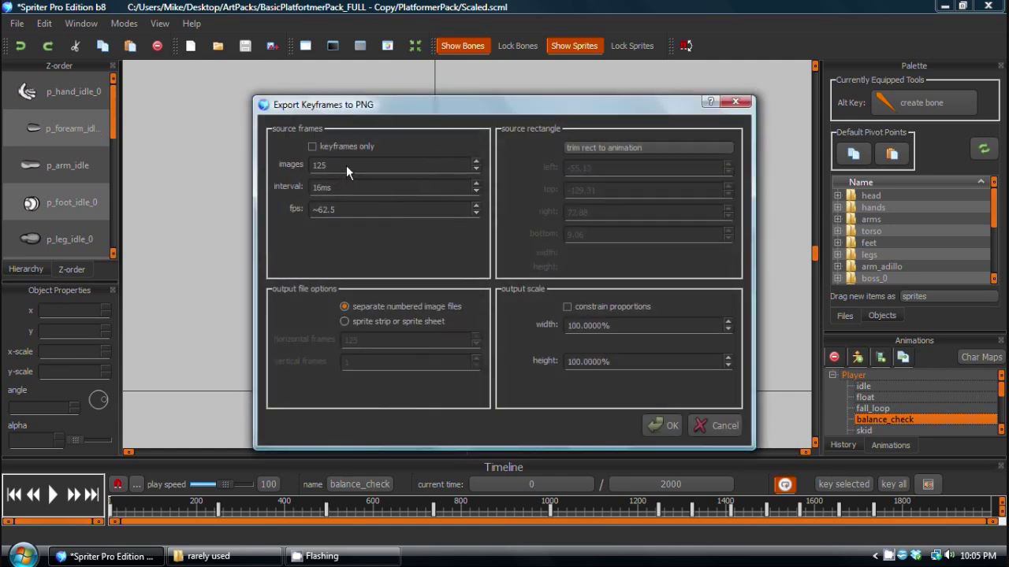
- Export 12 images at 166ms intervals as a 4×3 sprite sheet, 508 x 414
click(345, 165)
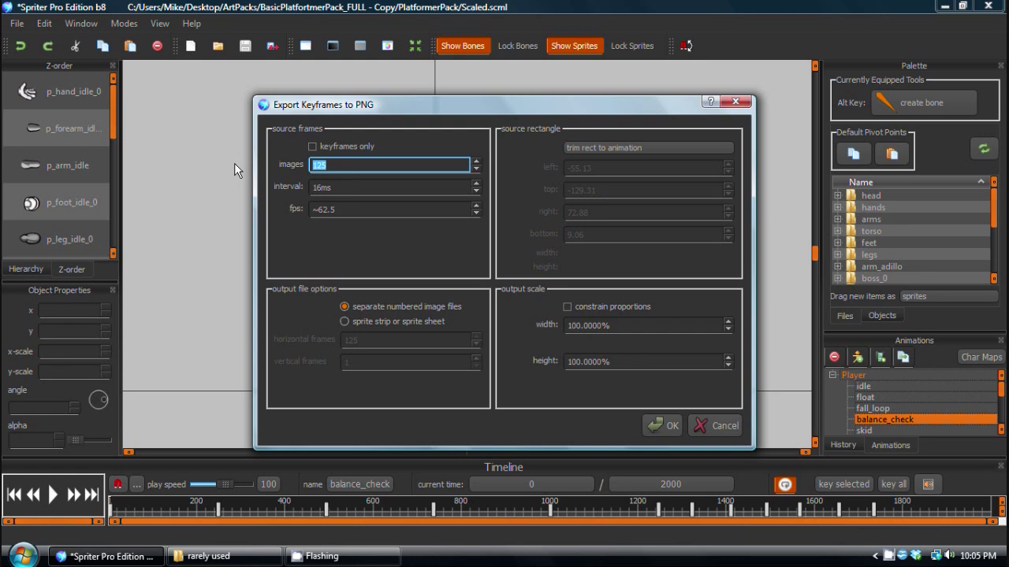
text(12)
click(350, 187)
text(6)
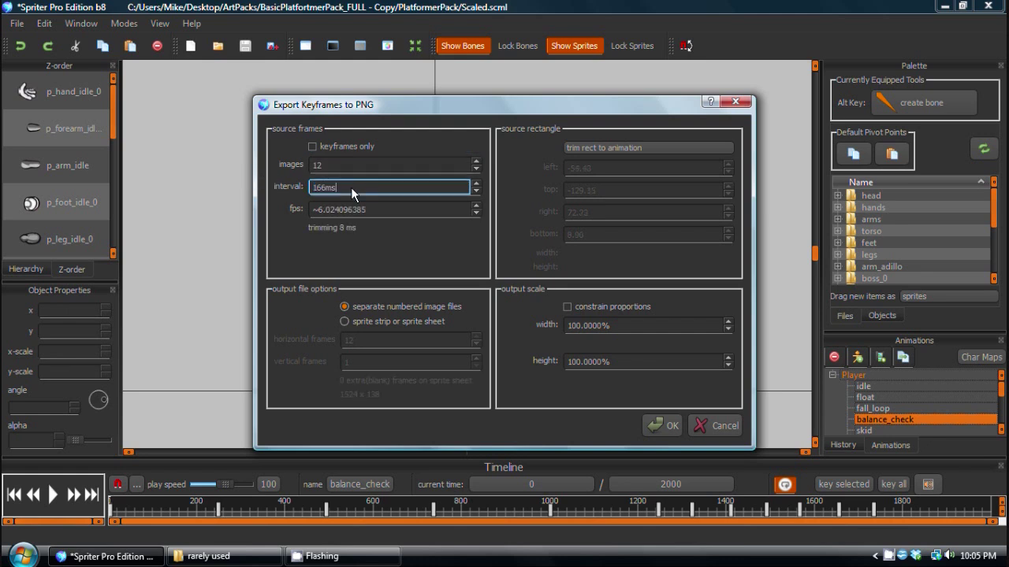
click(345, 322)
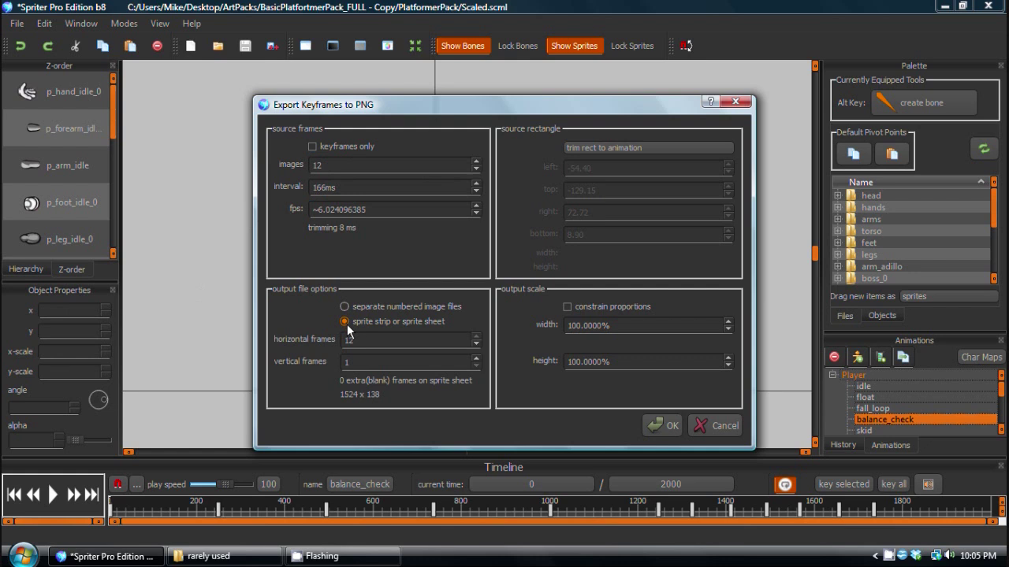
double_click(369, 360)
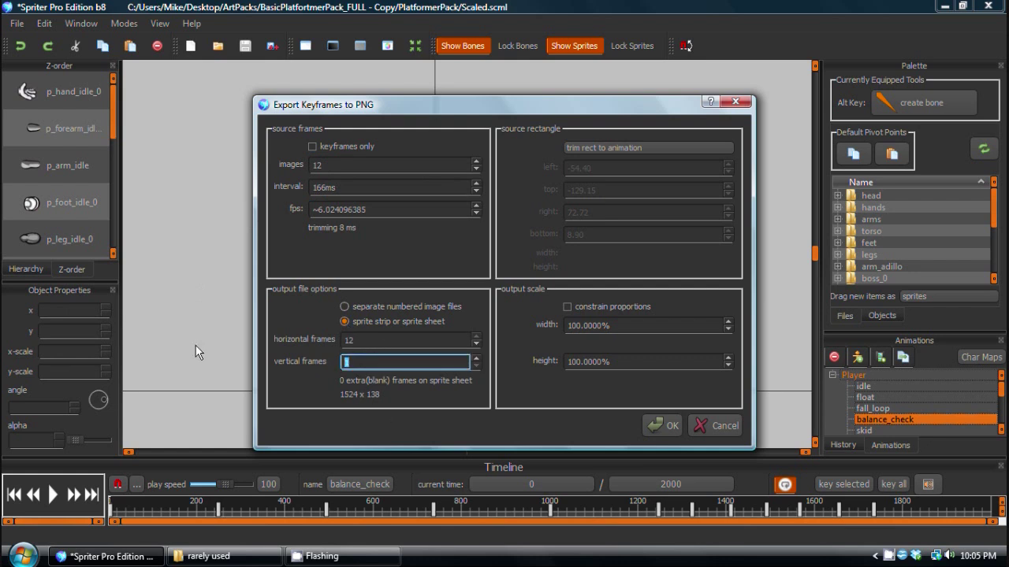
text(4)
text(3)
click(660, 424)
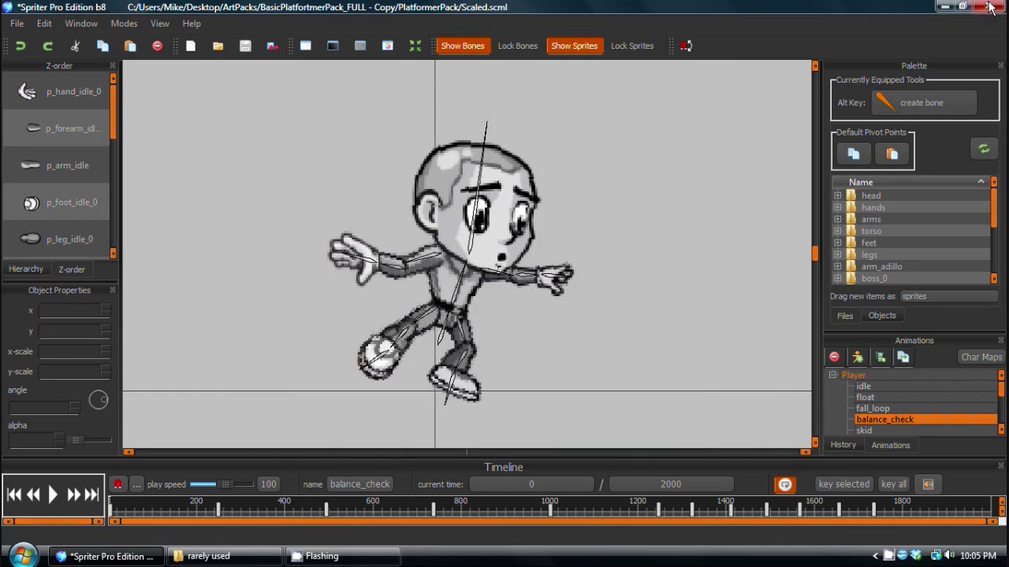
- Minimize Spriter and open PixelArtMode.png from the desktop in Windows Live Photo Gallery
click(943, 7)
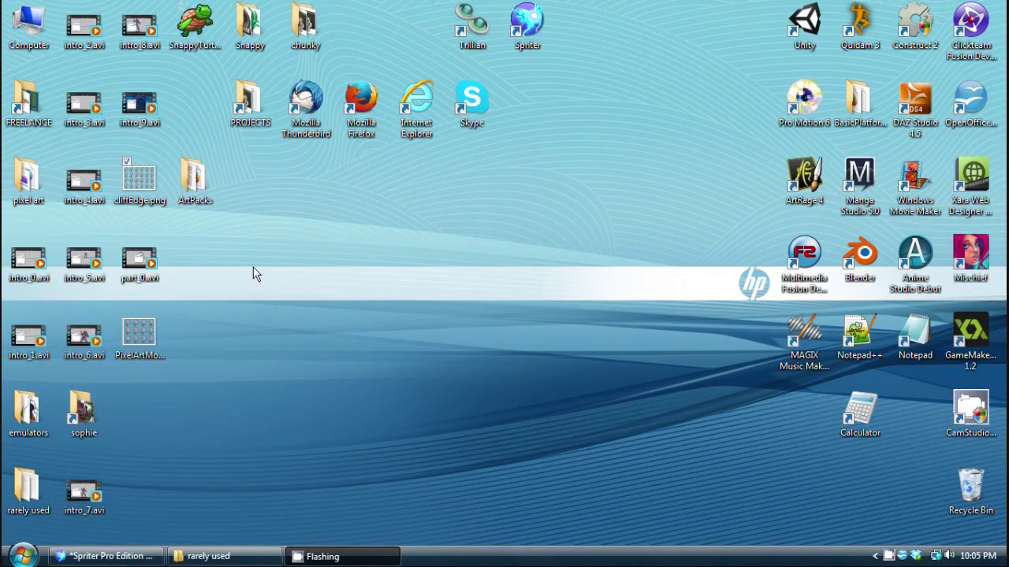
drag(138, 178, 249, 335)
click(129, 339)
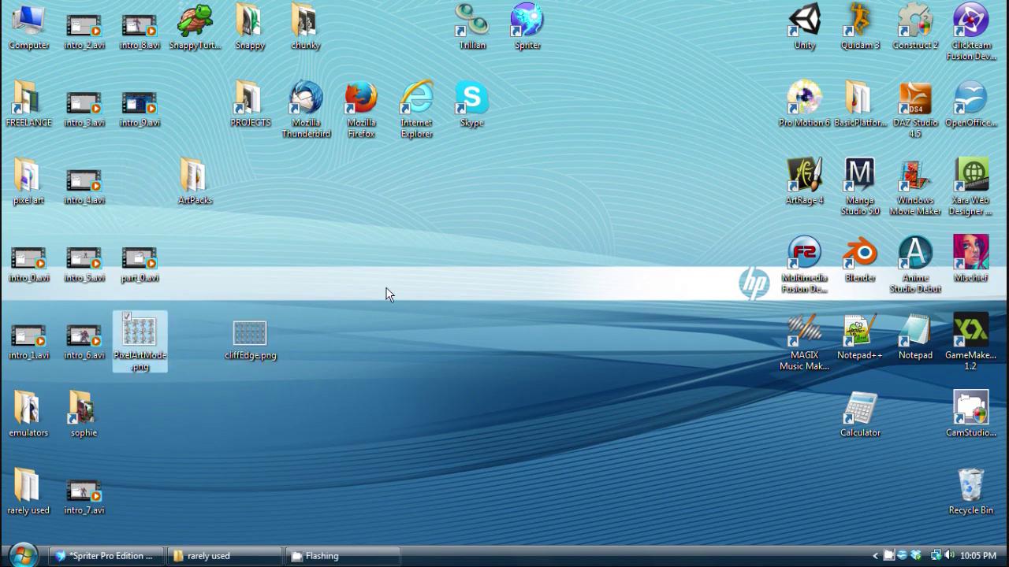
key(Return)
- Zoom in and out on the sprite sheet to inspect its twelve pixelated frames
scroll(387, 293, up, 5)
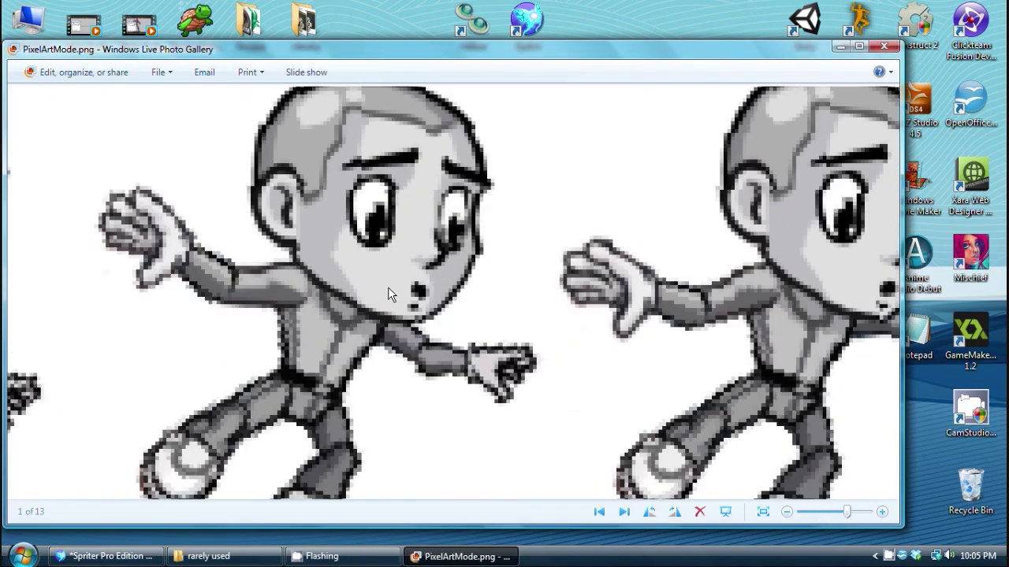
scroll(388, 287, up, 3)
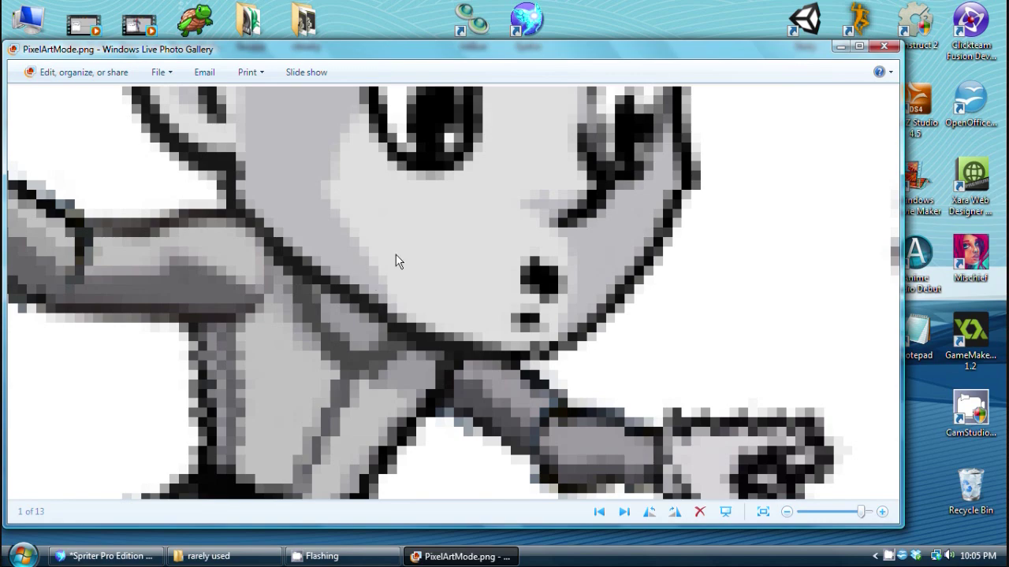
scroll(396, 261, down, 5)
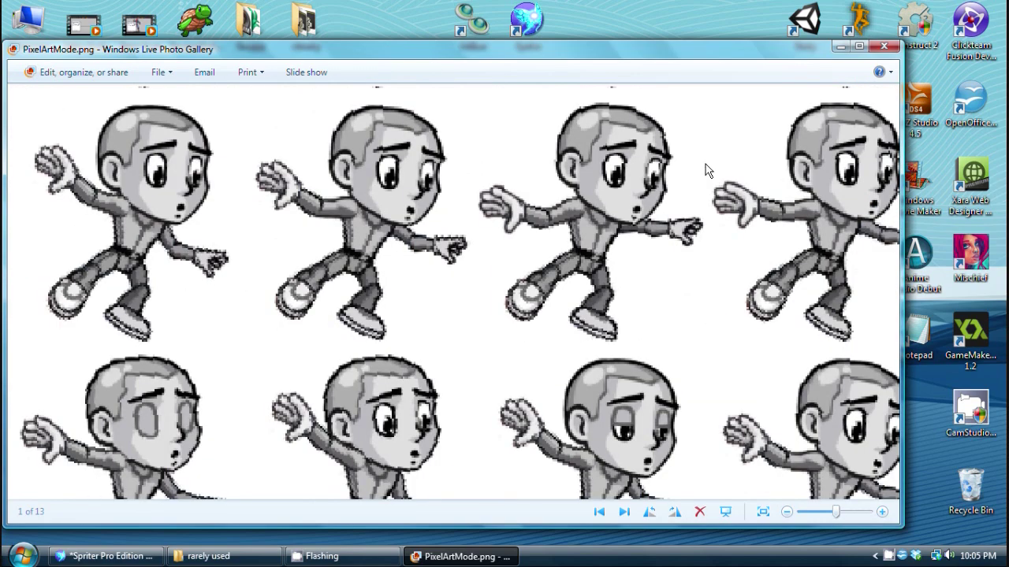
scroll(705, 169, down, 2)
scroll(532, 175, up, 6)
scroll(629, 273, down, 6)
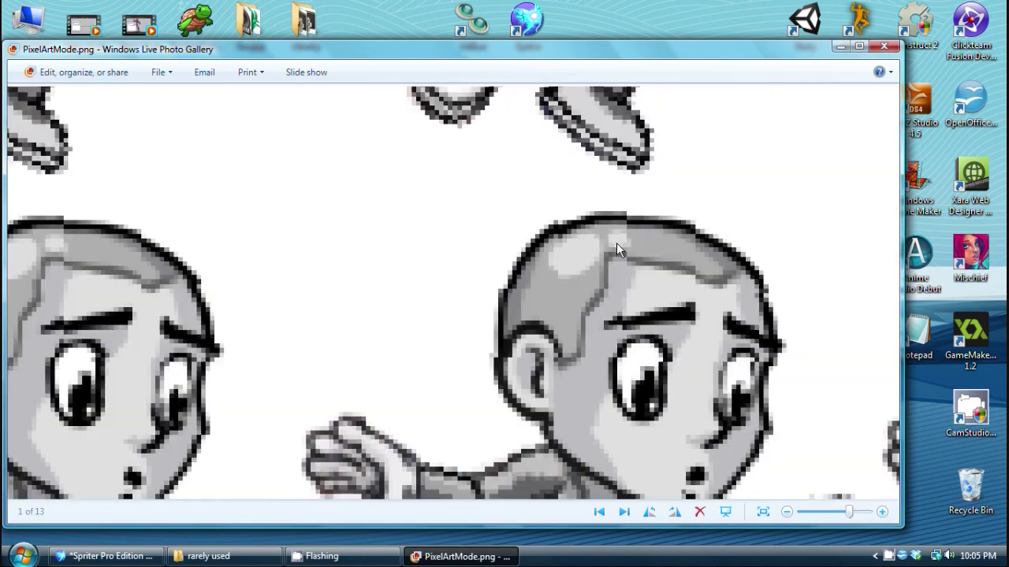
scroll(394, 222, up, 5)
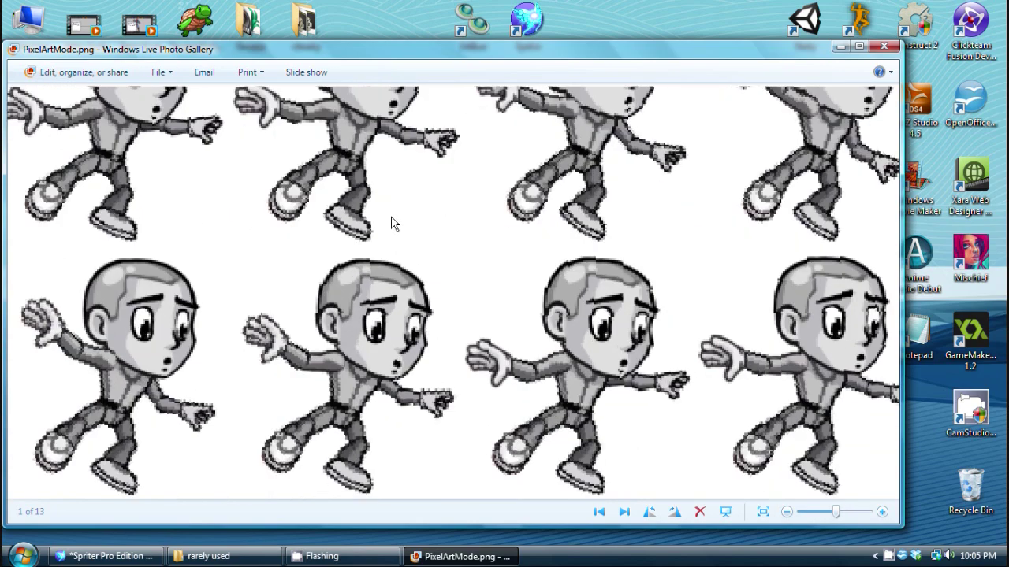
scroll(366, 219, down, 5)
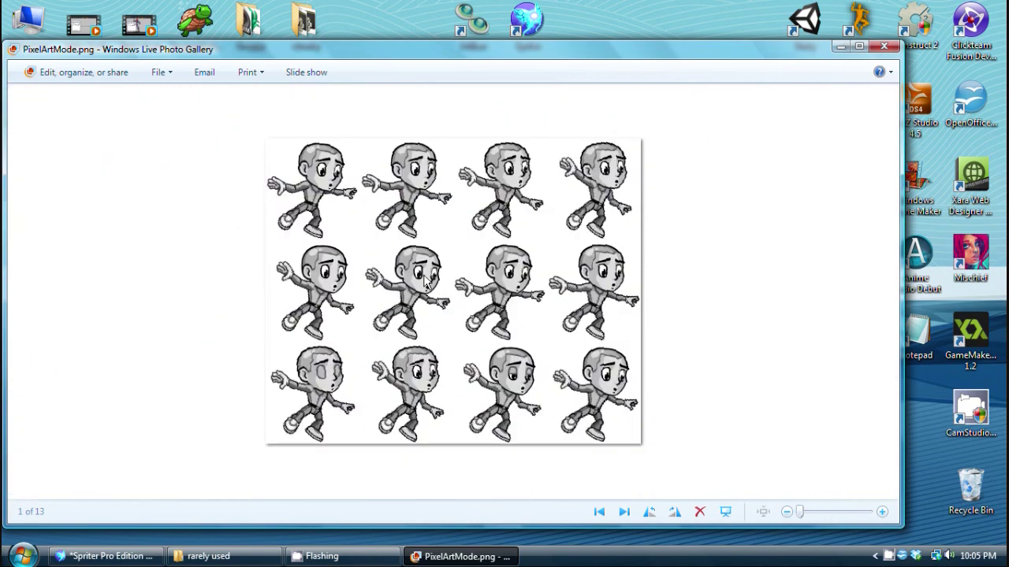
scroll(367, 300, up, 2)
scroll(355, 305, up, 2)
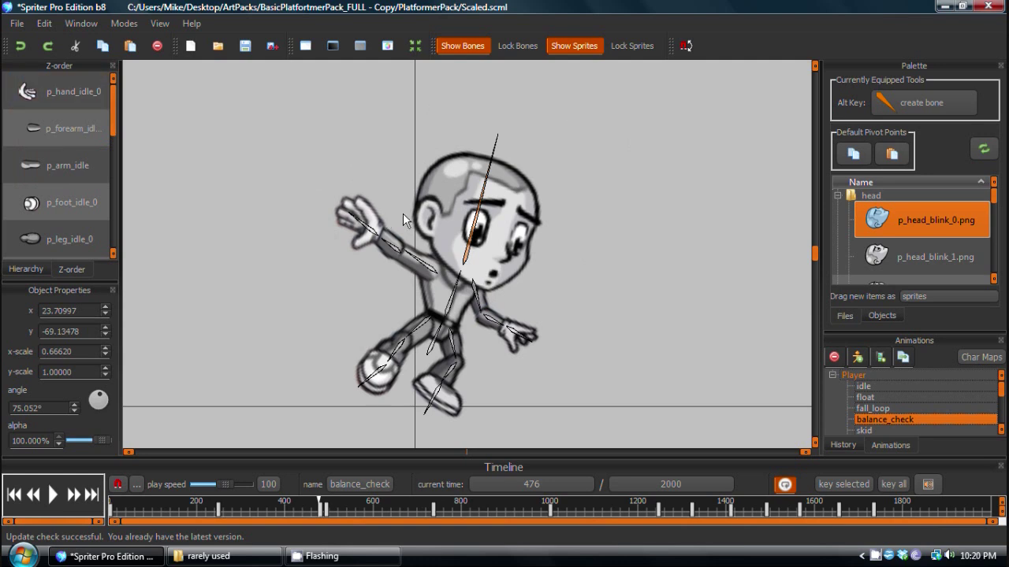
- Recentre the character in Spriter and open the Modes menu showing Smooth Sampling enabled
scroll(451, 207, up, 3)
scroll(457, 211, down, 2)
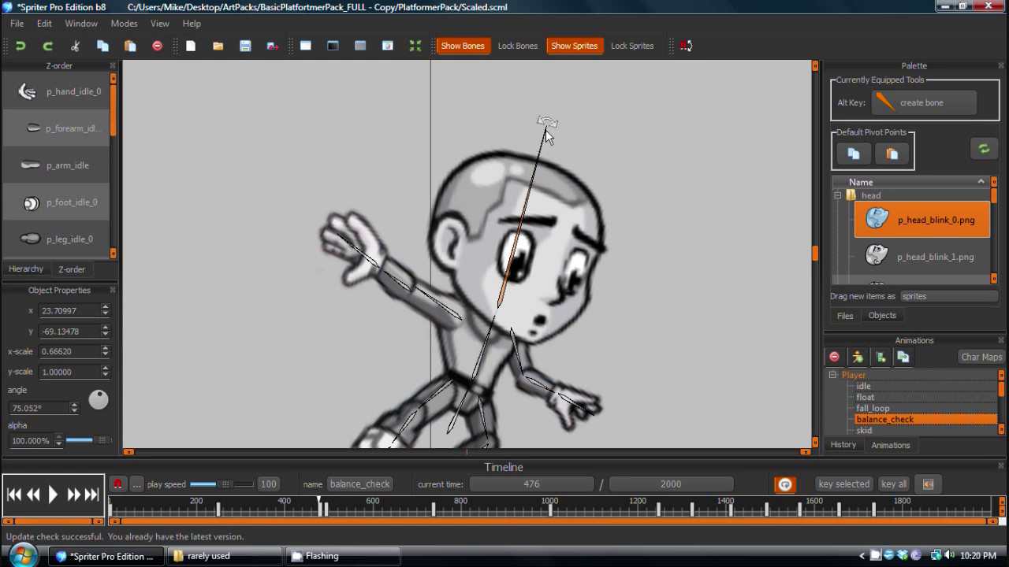
scroll(504, 217, down, 3)
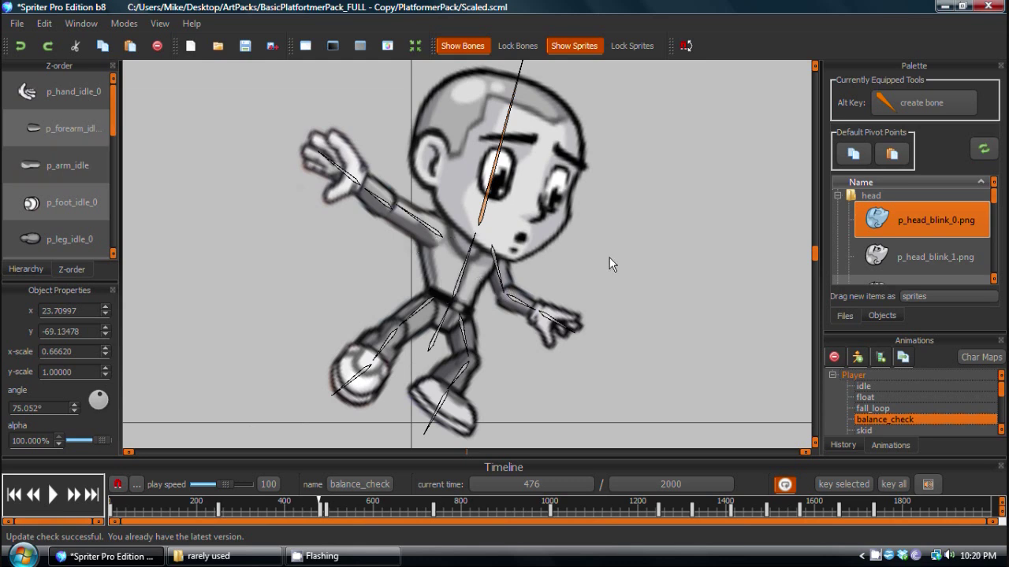
drag(331, 197, 307, 282)
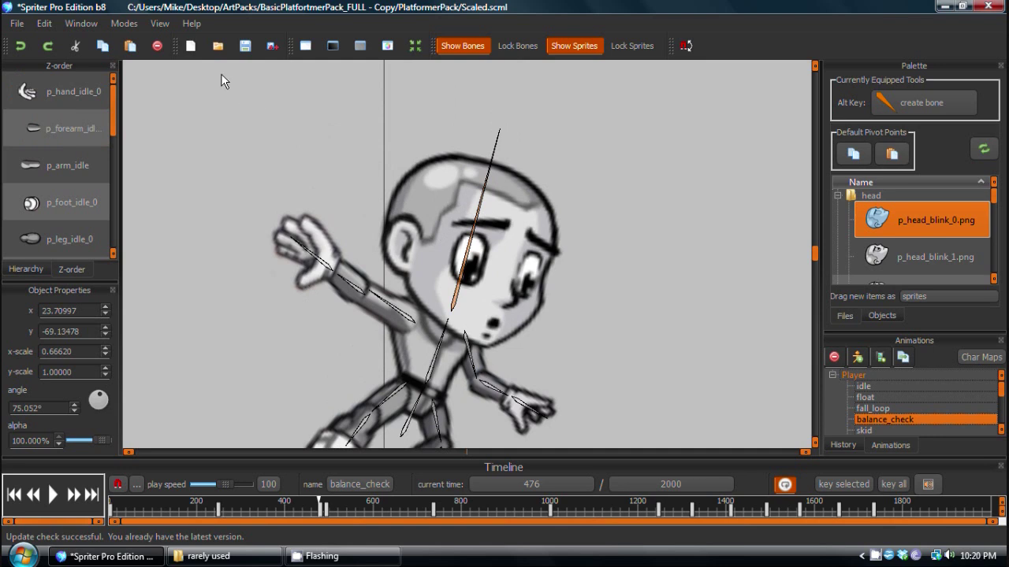
click(123, 24)
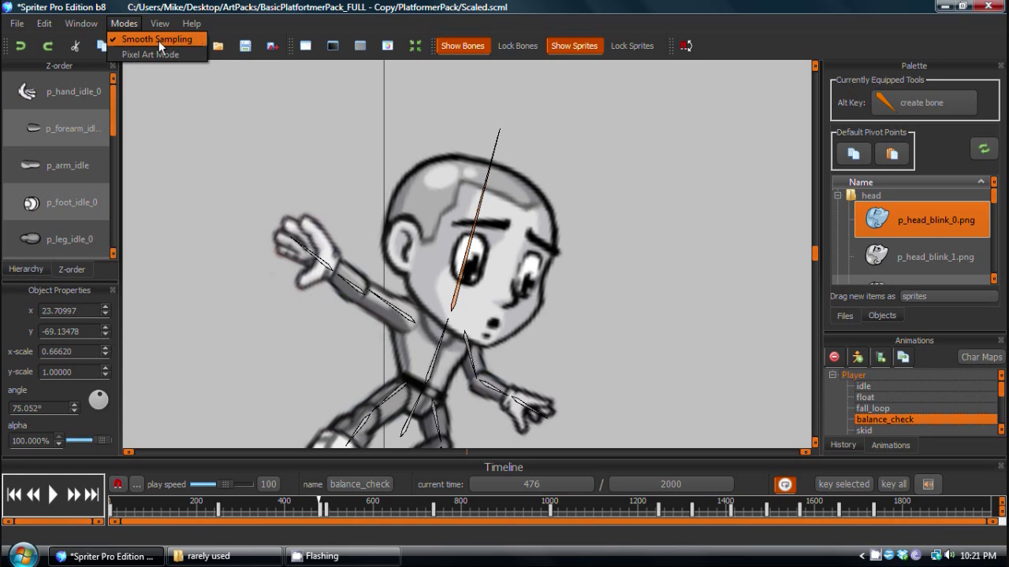
- Disable Modes > Smooth Sampling and zoom in on the pixelated character
click(114, 42)
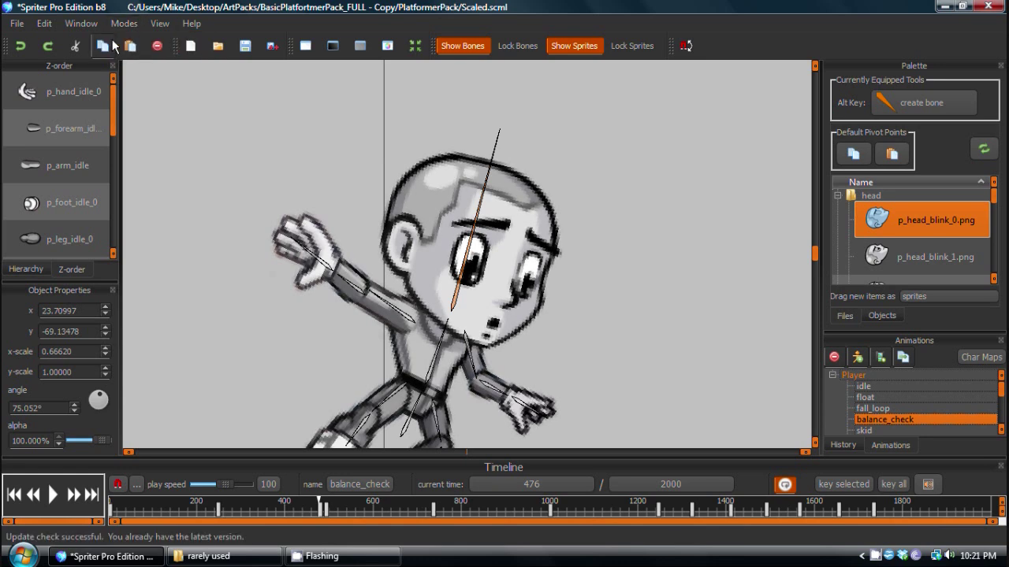
drag(427, 237, 498, 225)
scroll(498, 224, up, 3)
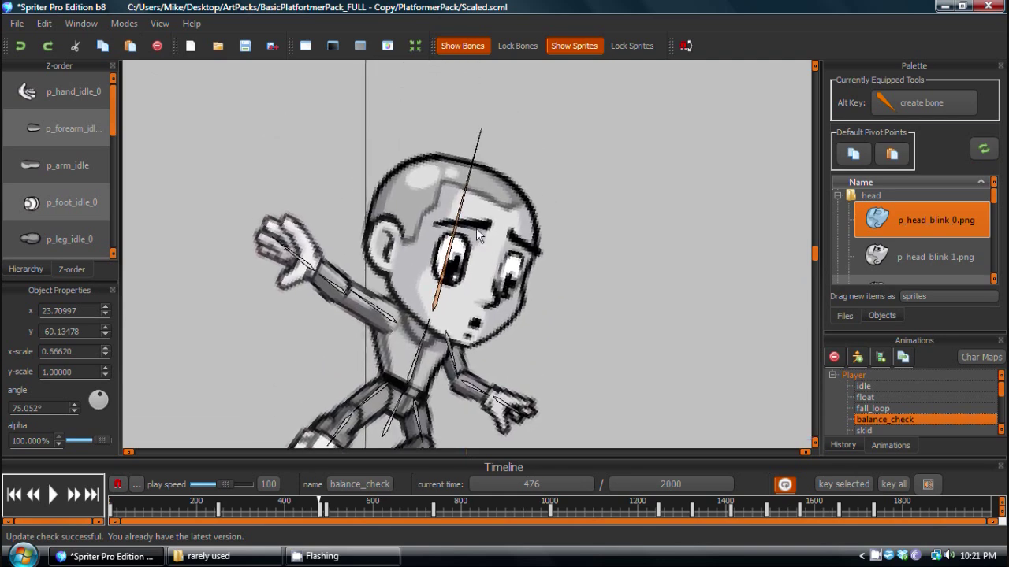
- Rotate and move the head, then scrub the timeline to 429 ms to preview pixel tweening
drag(483, 92, 379, 283)
scroll(470, 181, up, 3)
scroll(461, 161, down, 4)
scroll(420, 303, up, 3)
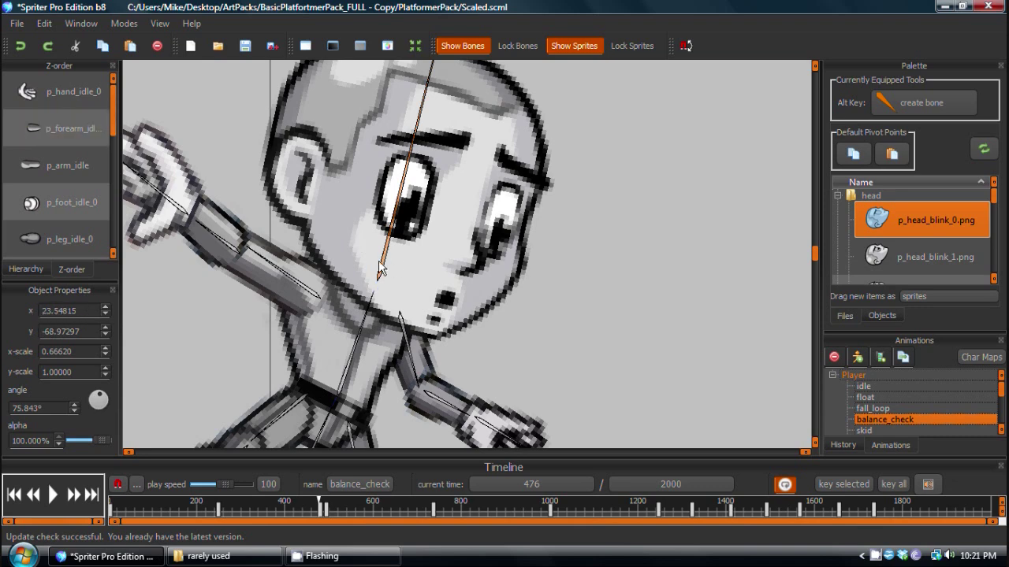
drag(378, 270, 387, 399)
drag(282, 508, 109, 494)
scroll(408, 271, down, 5)
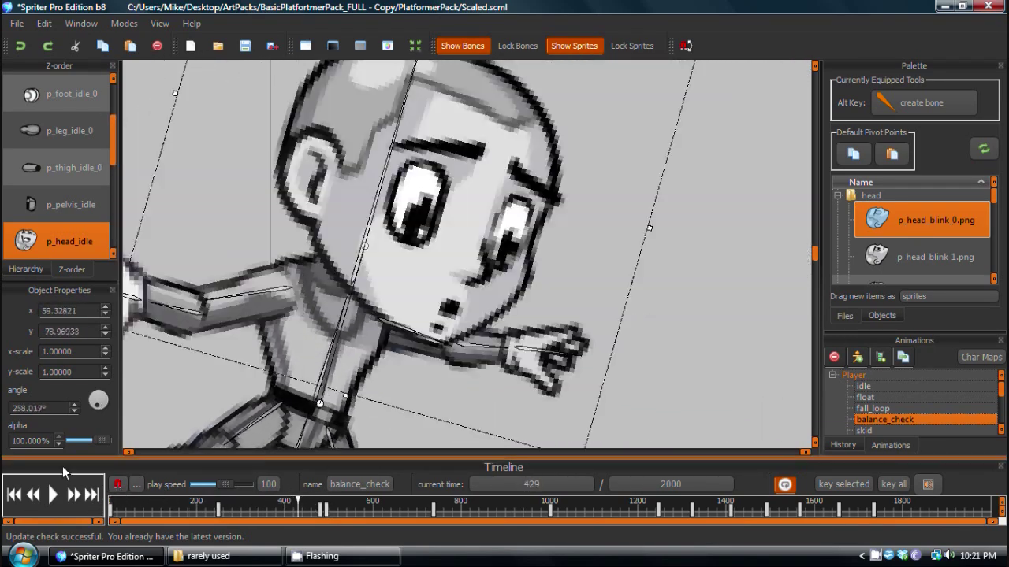